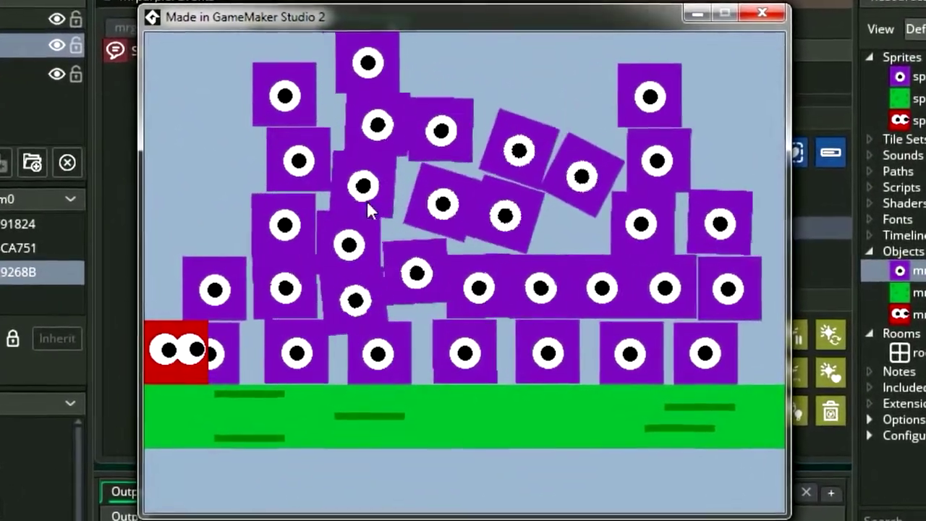
pyautogui.click(406, 191)
pyautogui.click(522, 141)
pyautogui.click(616, 94)
pyautogui.click(565, 89)
pyautogui.click(504, 89)
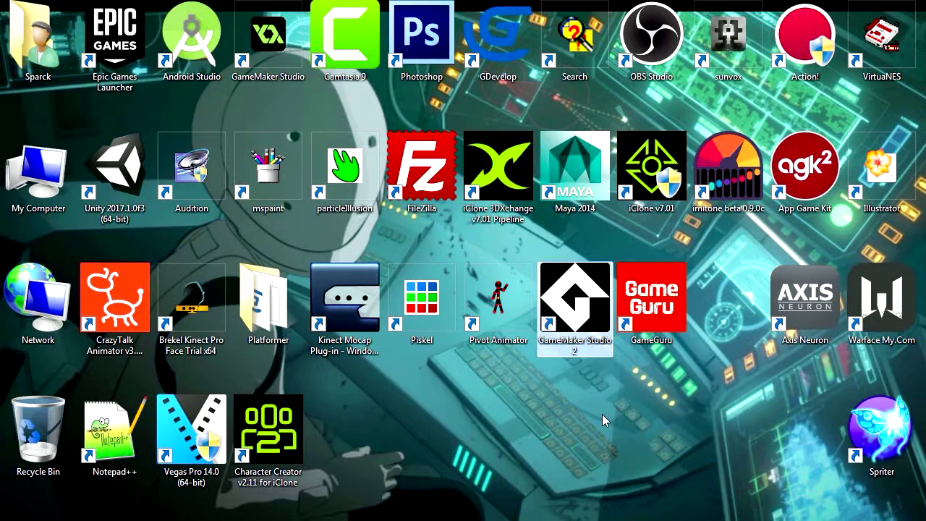
# Launch GameMaker Studio 2 and create a new Drag and Drop project named "lejump".
pyautogui.doubleClick(579, 310)
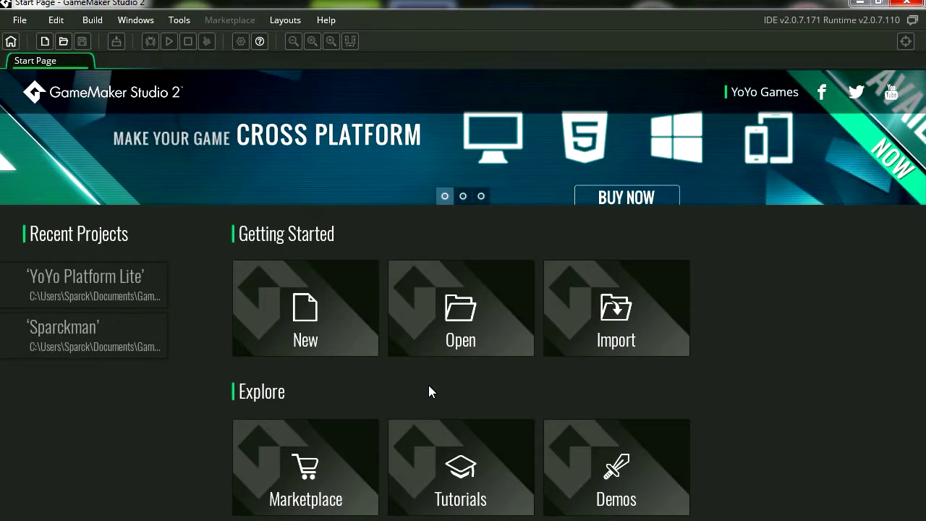
pyautogui.click(301, 323)
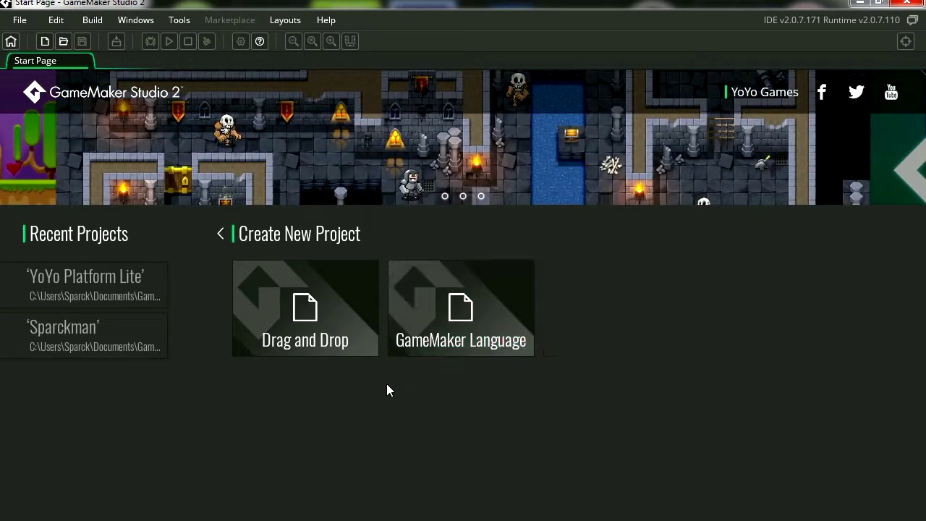
pyautogui.click(304, 311)
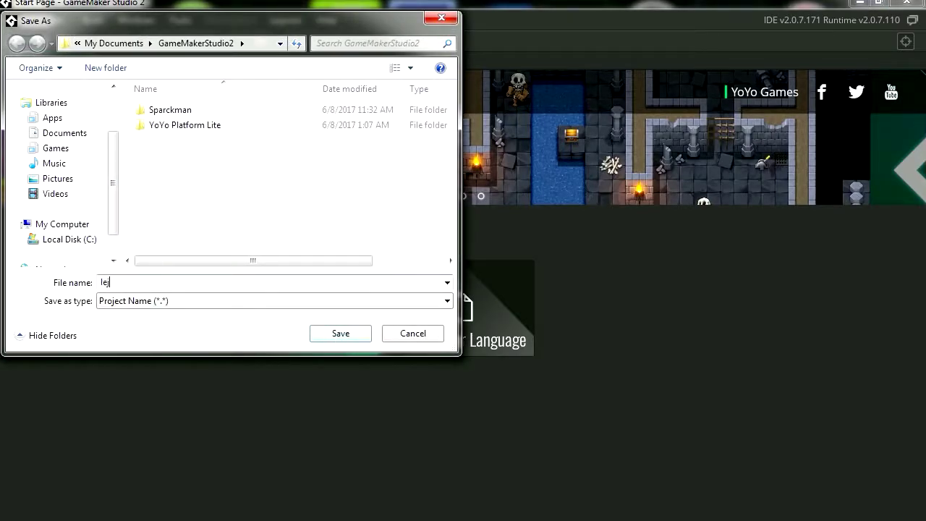
pyautogui.click(340, 335)
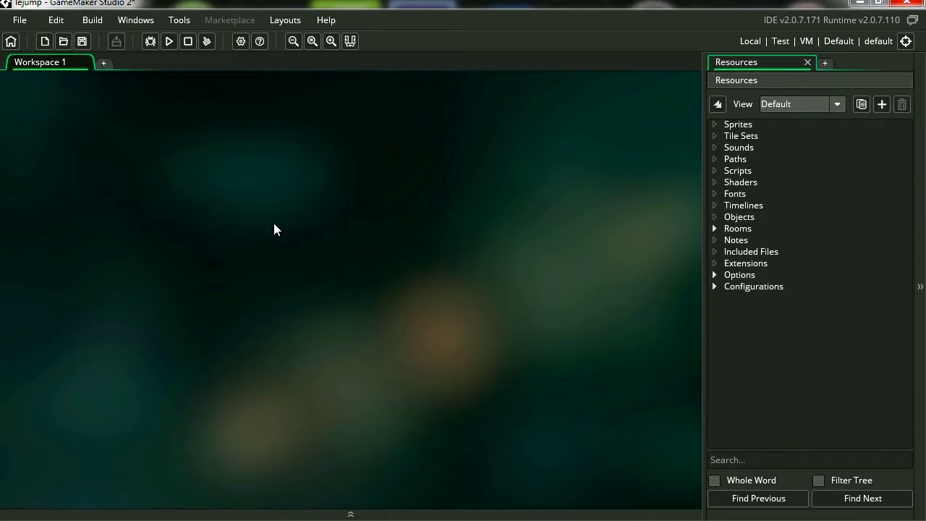
# Create a new sprite and fill its 64 x 64 canvas with purple.
pyautogui.rightClick(725, 123)
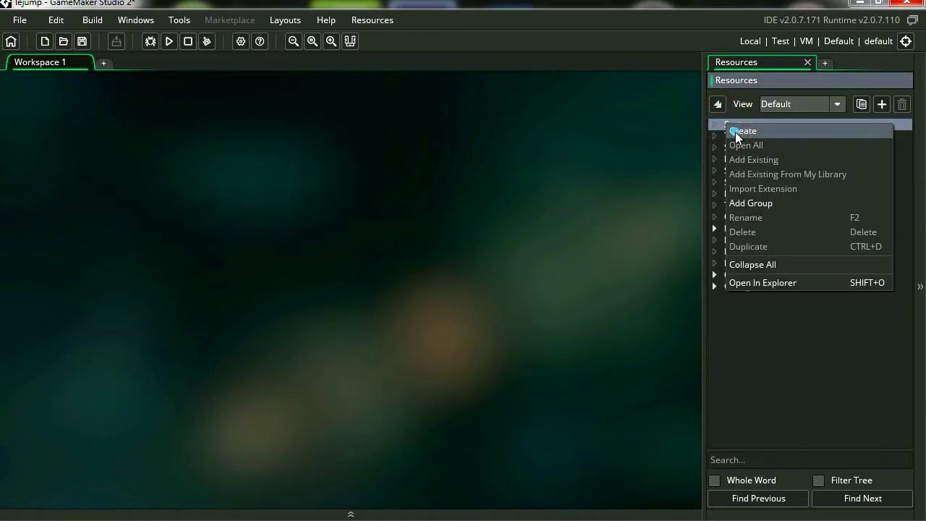
pyautogui.click(736, 130)
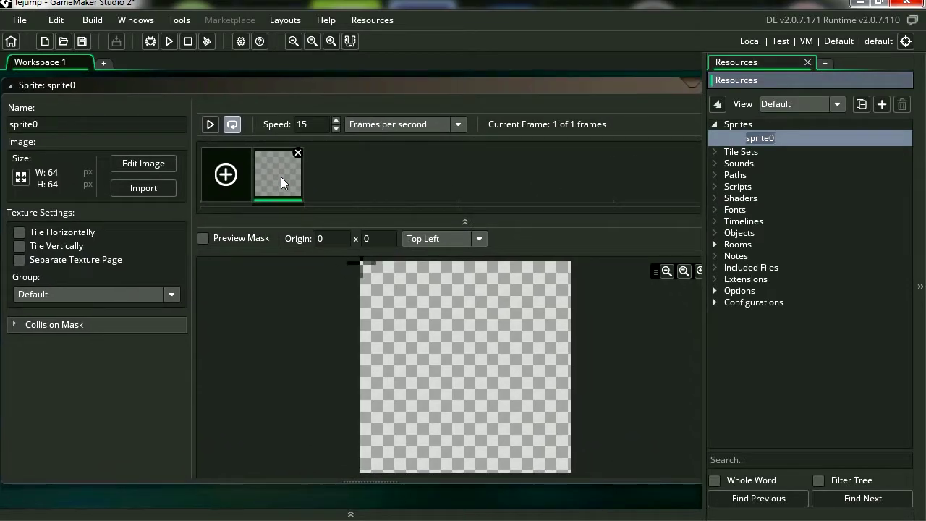
pyautogui.click(143, 162)
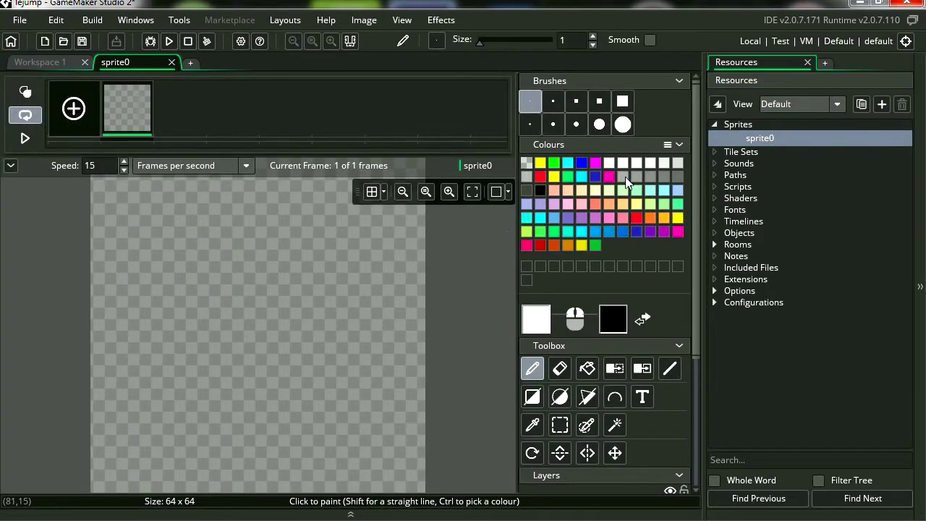
pyautogui.click(651, 232)
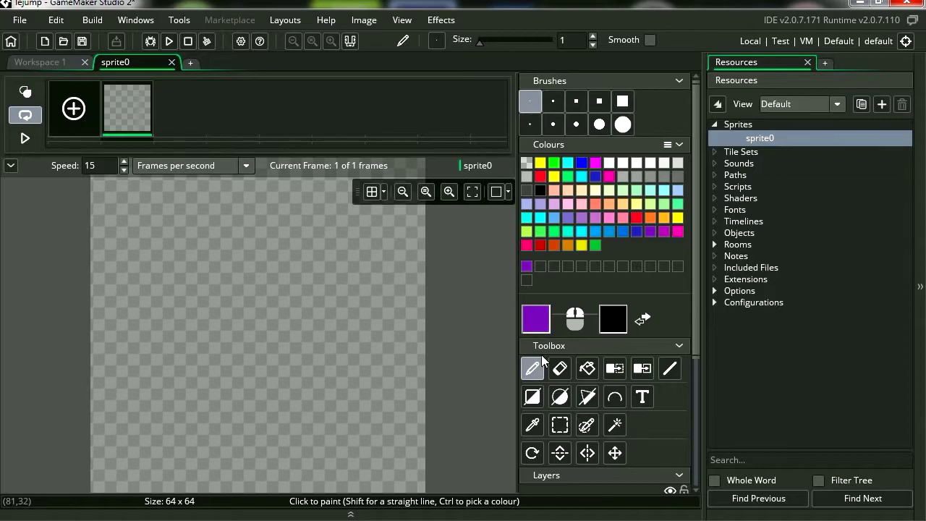
pyautogui.click(587, 368)
pyautogui.click(331, 307)
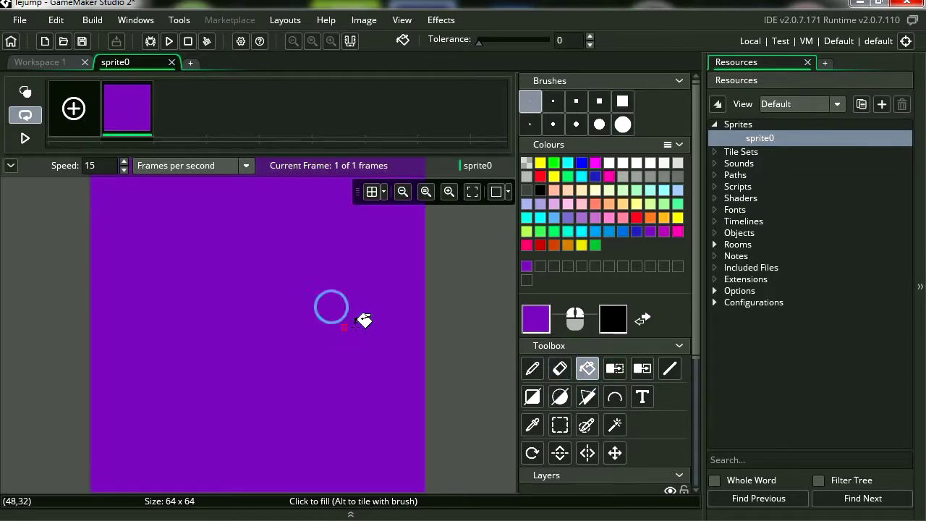
# Paint an eye at the purple sprite's centre: a white circle with the size 31 round brush and a black size 15 pupil.
pyautogui.click(623, 124)
pyautogui.click(625, 162)
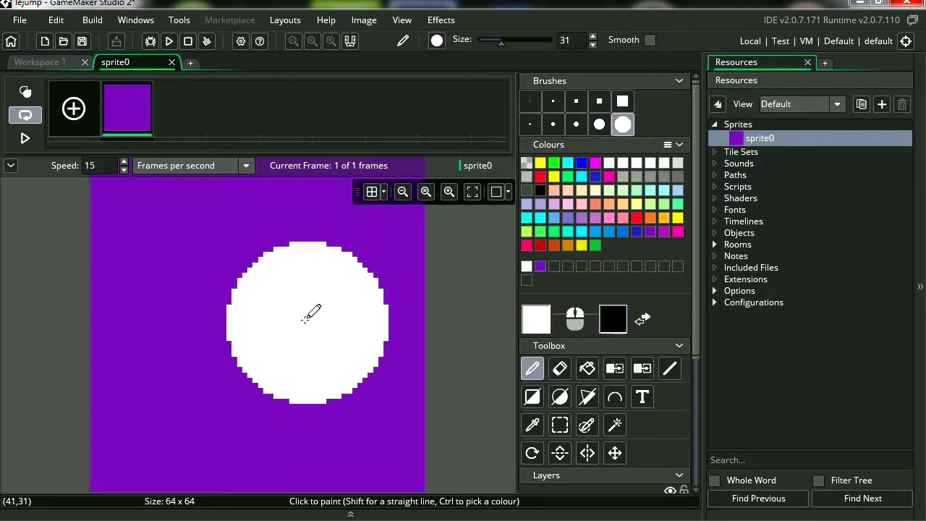
pyautogui.click(260, 333)
pyautogui.click(599, 124)
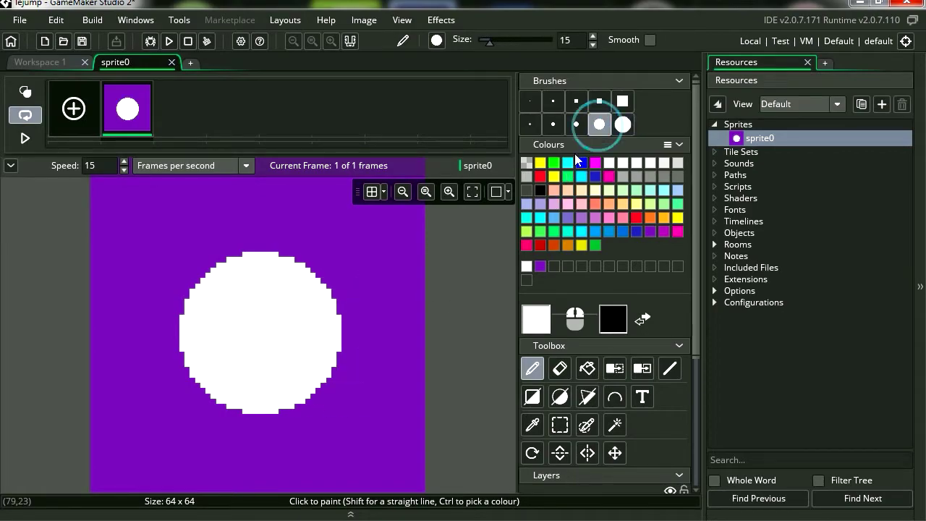
pyautogui.click(539, 191)
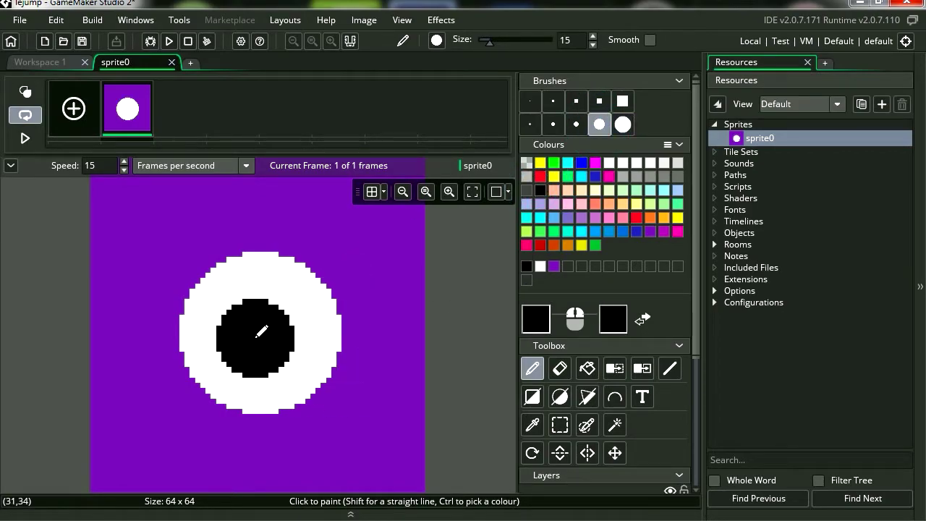
pyautogui.click(259, 333)
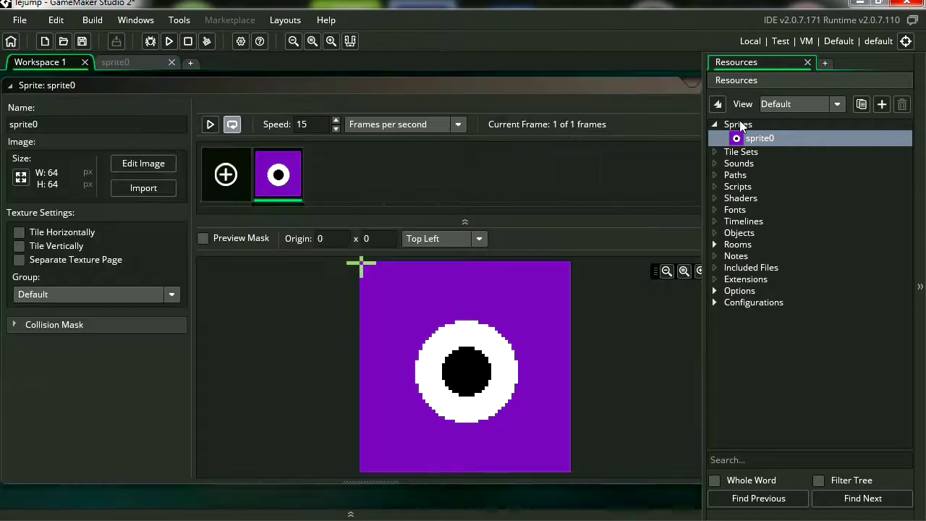
# Create a second sprite and fill its 64 x 64 canvas with green.
pyautogui.rightClick(742, 125)
pyautogui.click(765, 134)
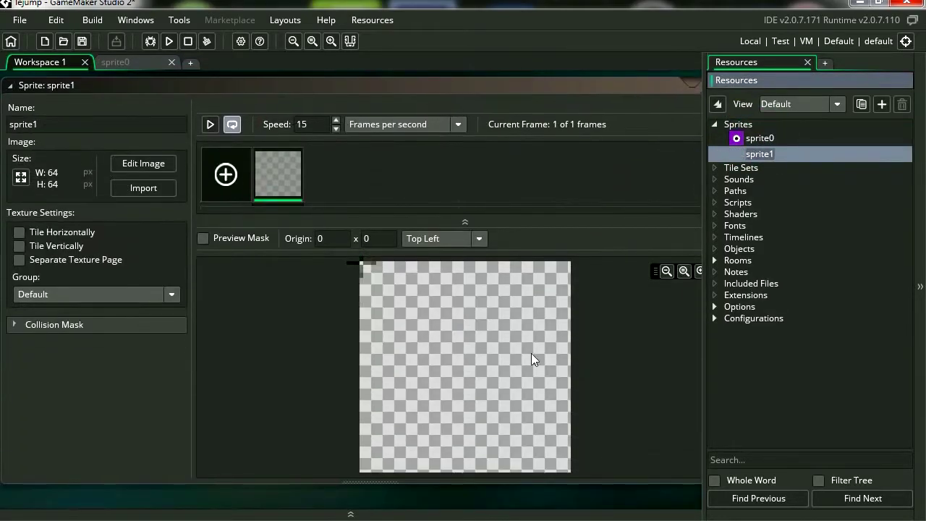
pyautogui.click(139, 163)
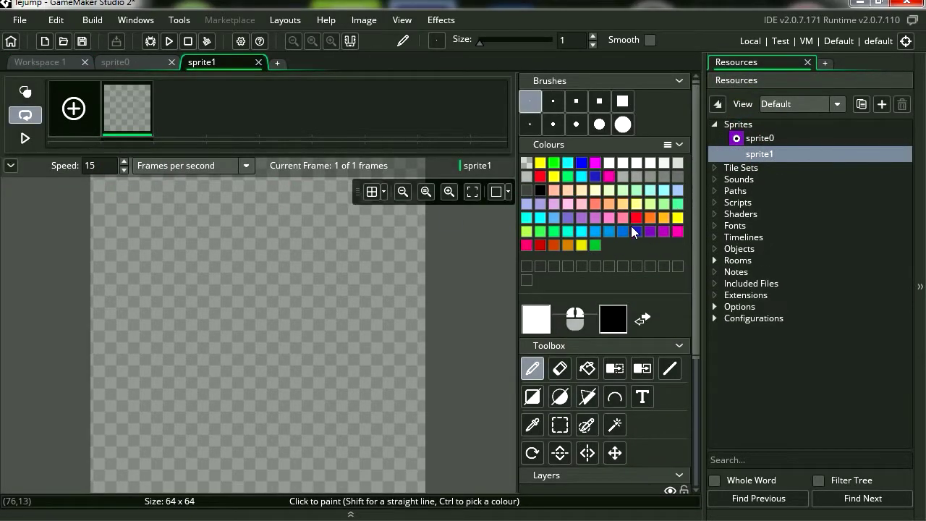
pyautogui.click(595, 245)
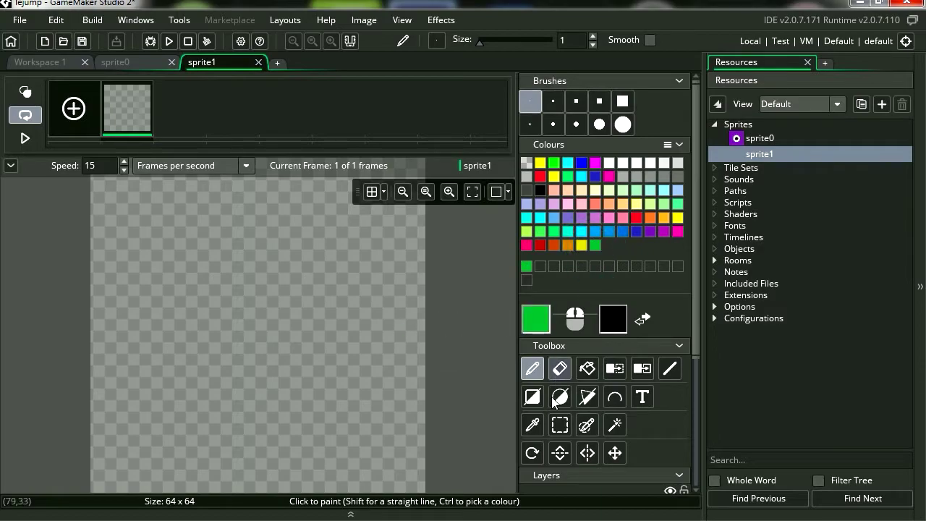
pyautogui.click(588, 368)
pyautogui.click(323, 327)
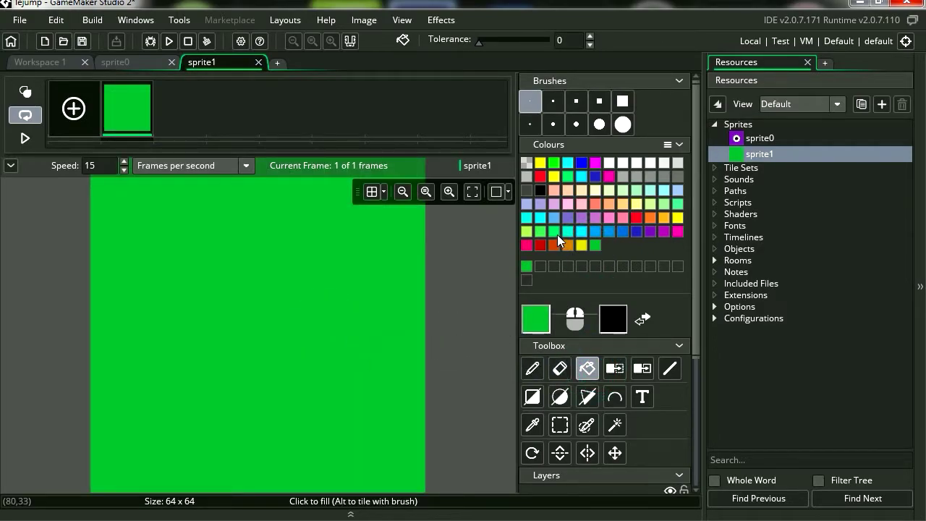
# Change the main drawing colour to a darker green with the saturation at 100.
pyautogui.click(537, 320)
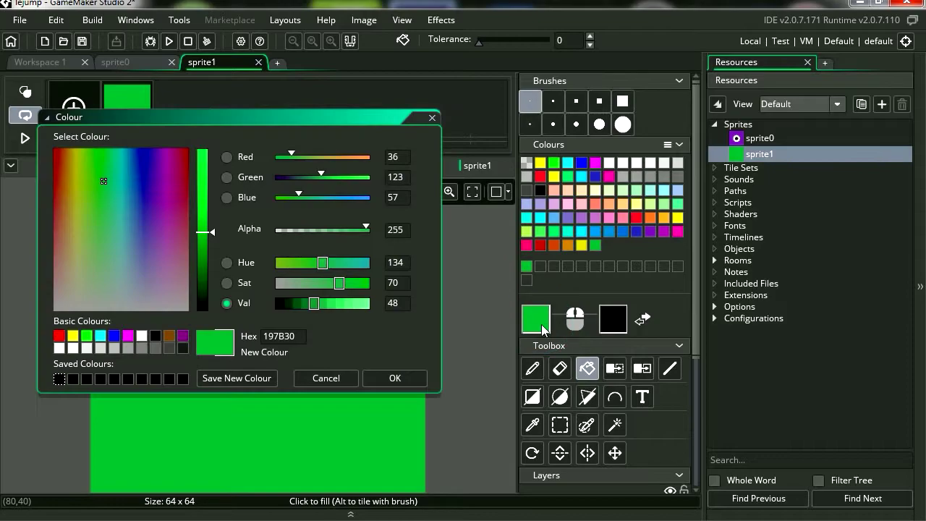
pyautogui.moveTo(353, 286); pyautogui.dragTo(365, 287)
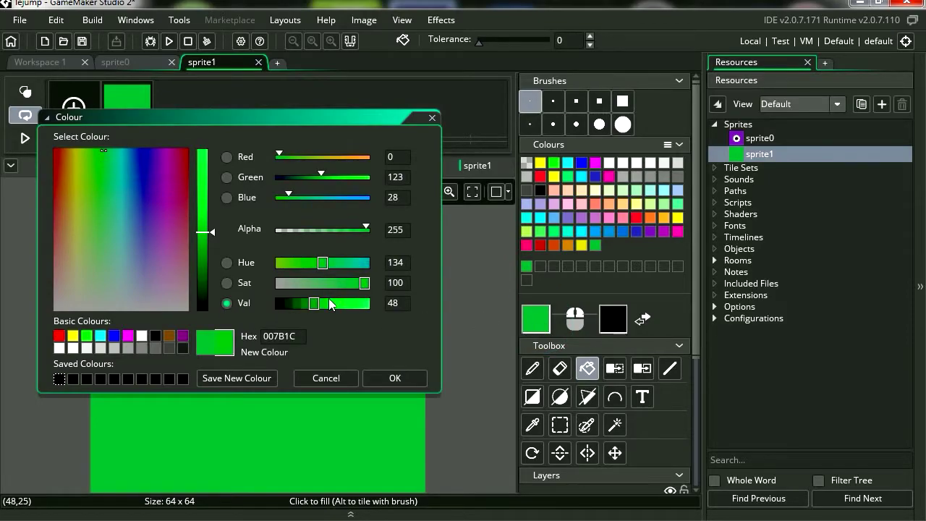
pyautogui.click(306, 304)
pyautogui.click(394, 378)
# Stamp five dark green squares scattered over the green sprite with the size 7 square pencil brush.
pyautogui.press('d')
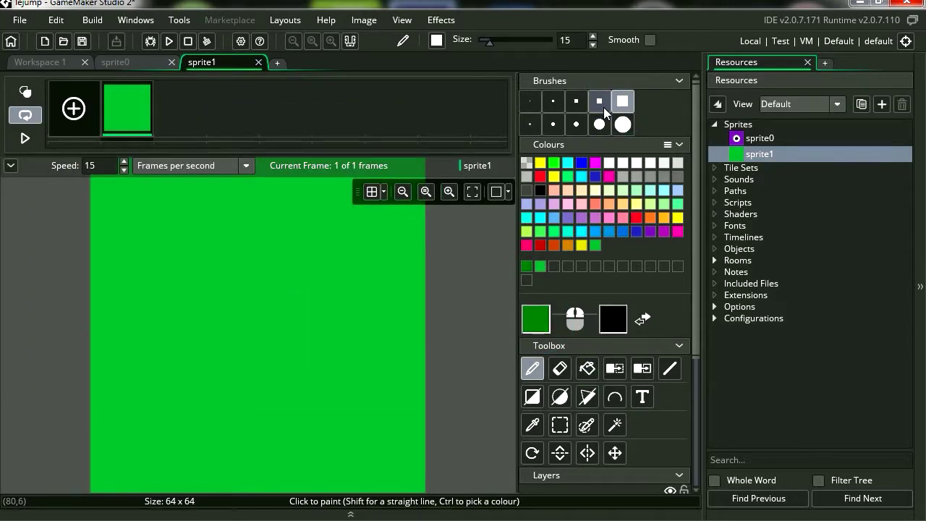
pyautogui.click(599, 101)
pyautogui.click(380, 275)
pyautogui.click(145, 207)
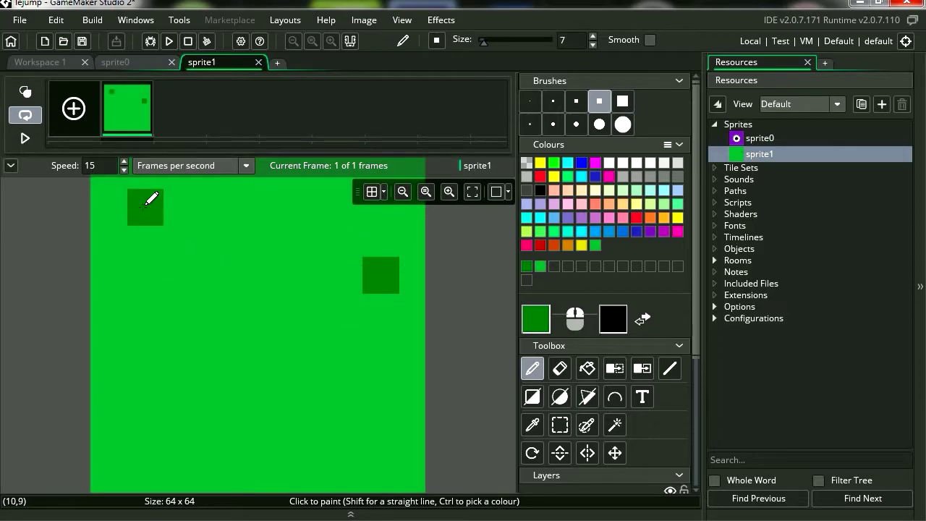
pyautogui.click(145, 438)
pyautogui.click(369, 385)
pyautogui.click(207, 322)
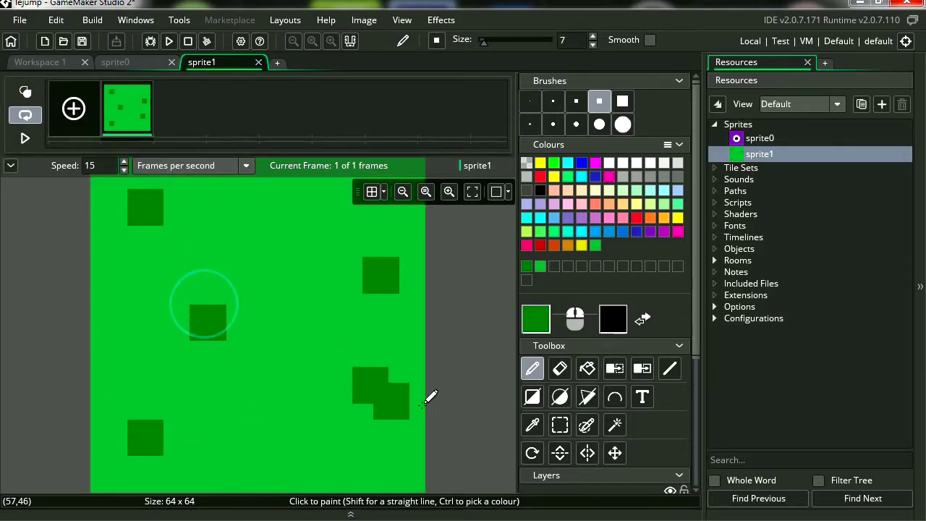
# Create an object named "mrpurple" and assign sprite0 to it.
pyautogui.rightClick(747, 250)
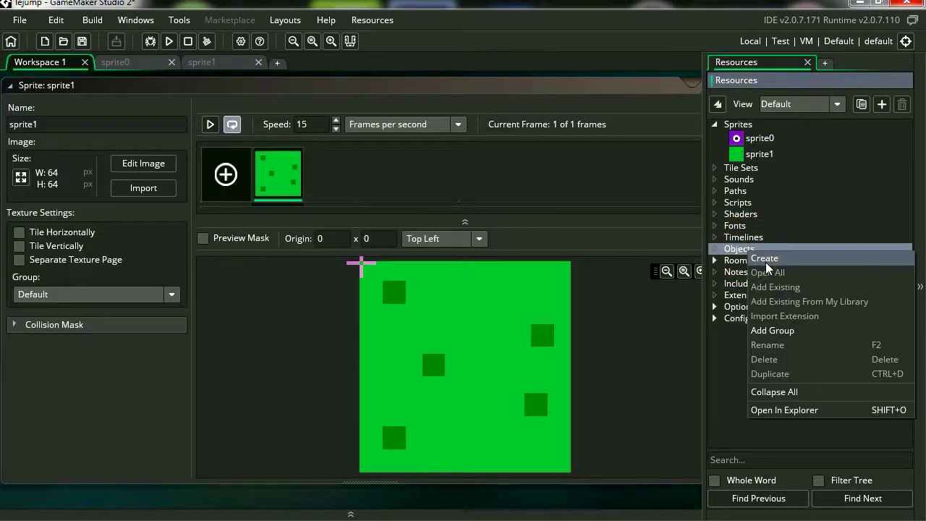
pyautogui.click(766, 260)
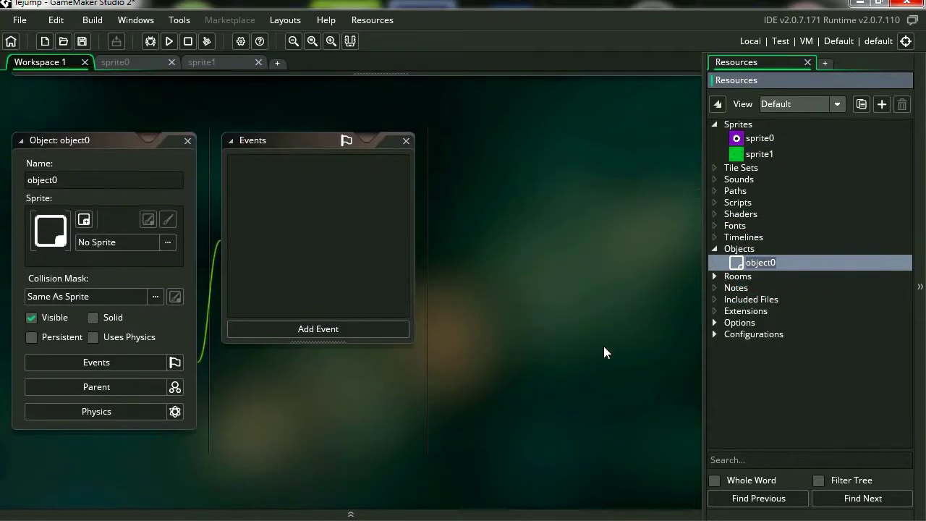
pyautogui.write('mrpur')
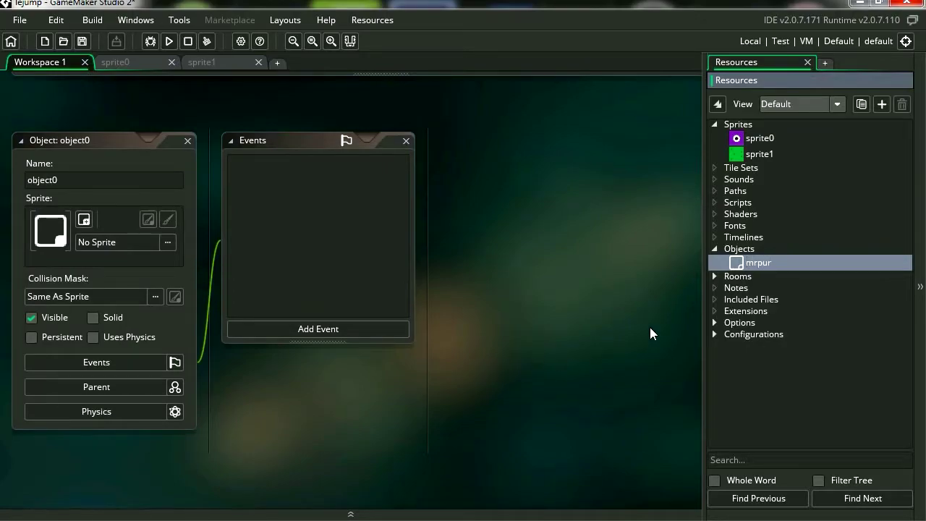
pyautogui.write('ple')
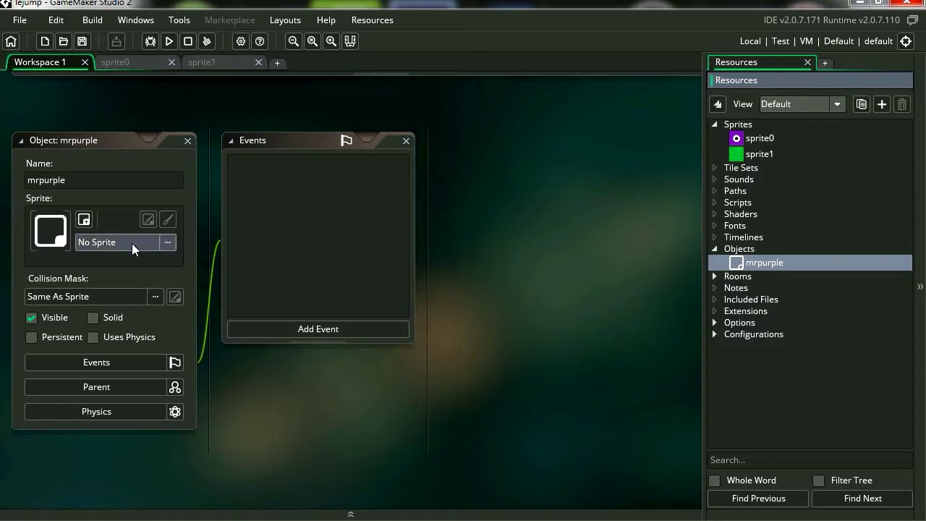
pyautogui.click(166, 243)
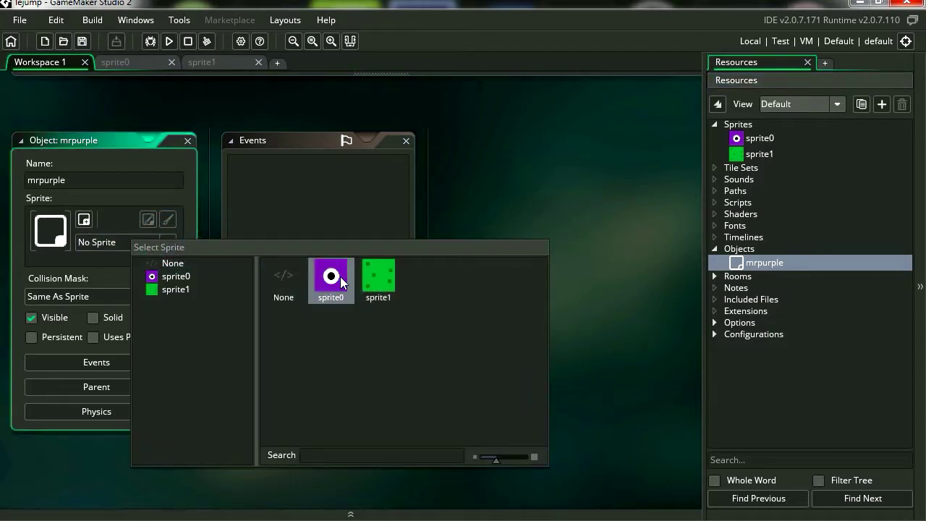
pyautogui.click(340, 278)
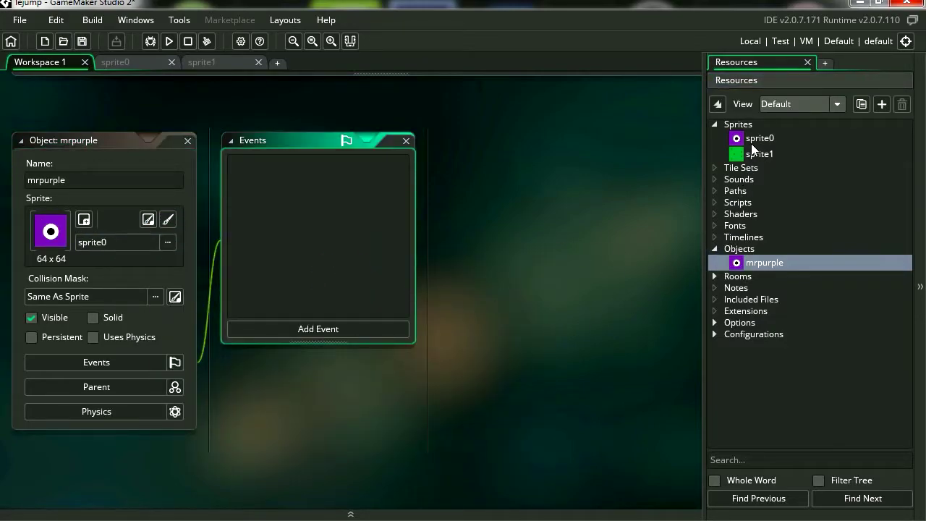
# Create an object named "mrgreen" and assign sprite1 to it.
pyautogui.rightClick(747, 254)
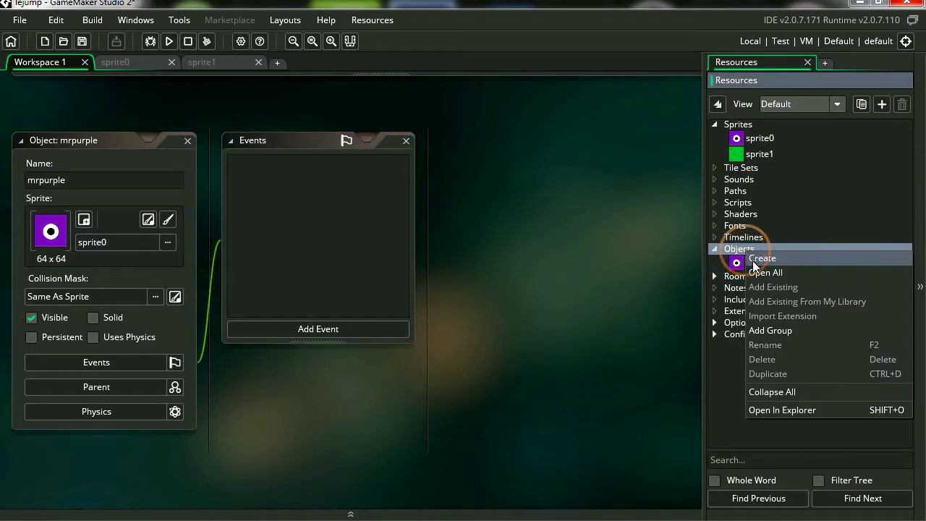
pyautogui.click(760, 262)
pyautogui.click(167, 242)
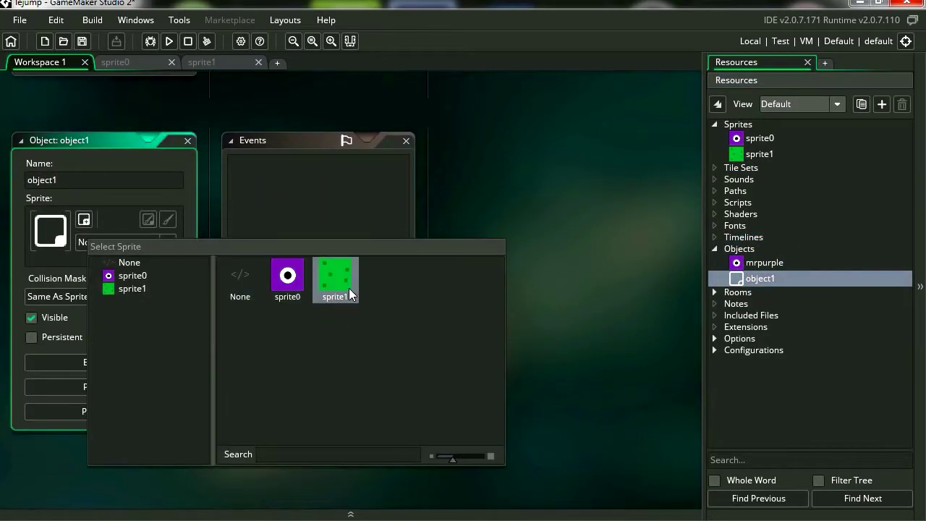
pyautogui.click(337, 276)
pyautogui.write('mrgreen')
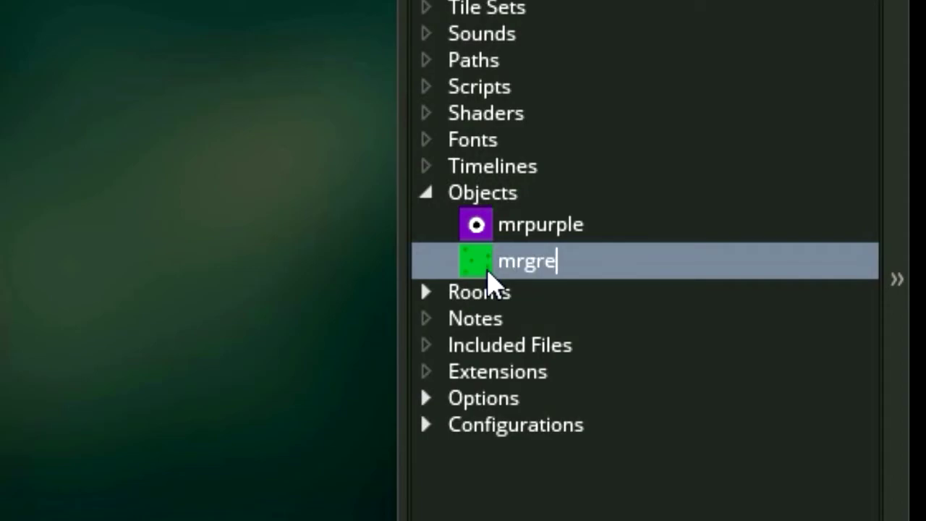
pyautogui.press('Return')
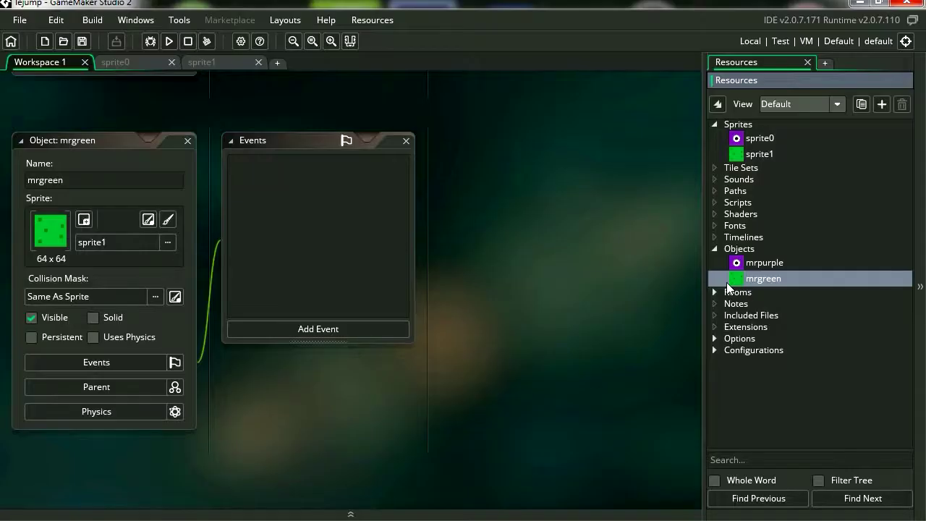
pyautogui.click(766, 142)
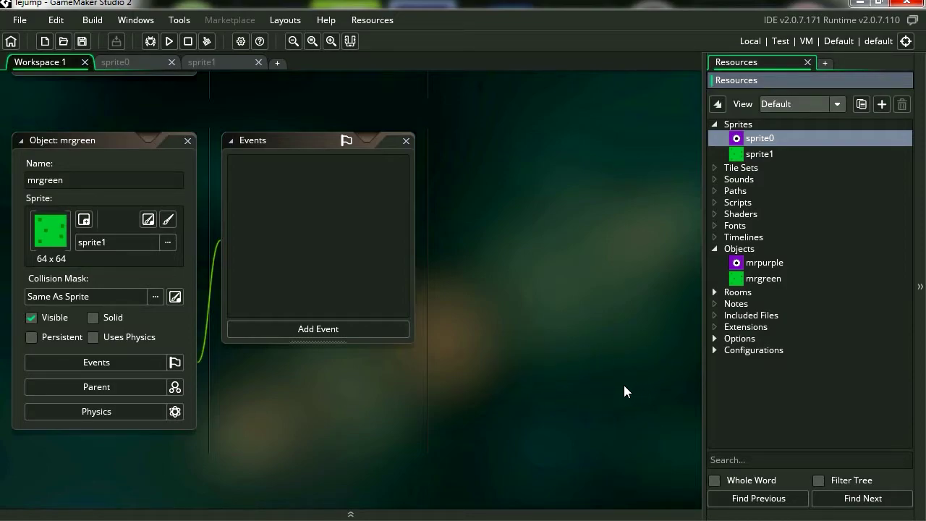
pyautogui.rightClick(752, 291)
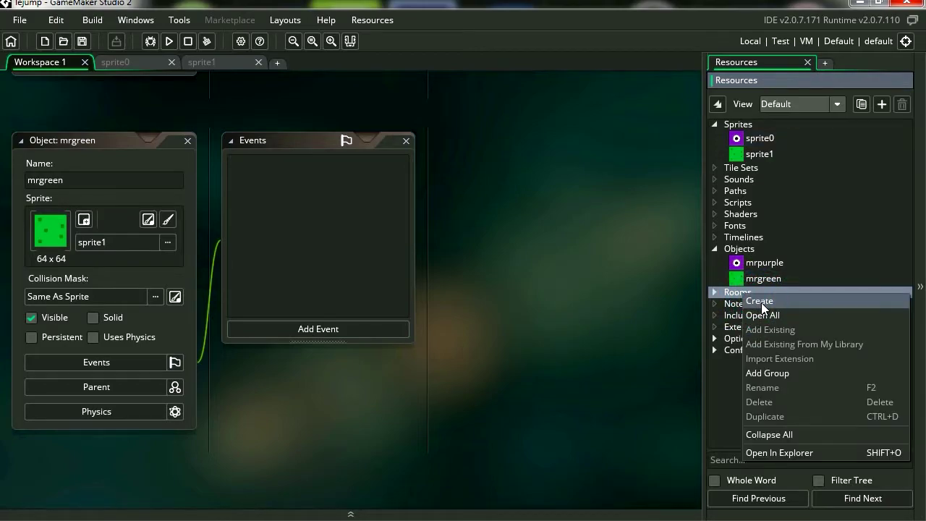
pyautogui.click(760, 301)
pyautogui.click(762, 308)
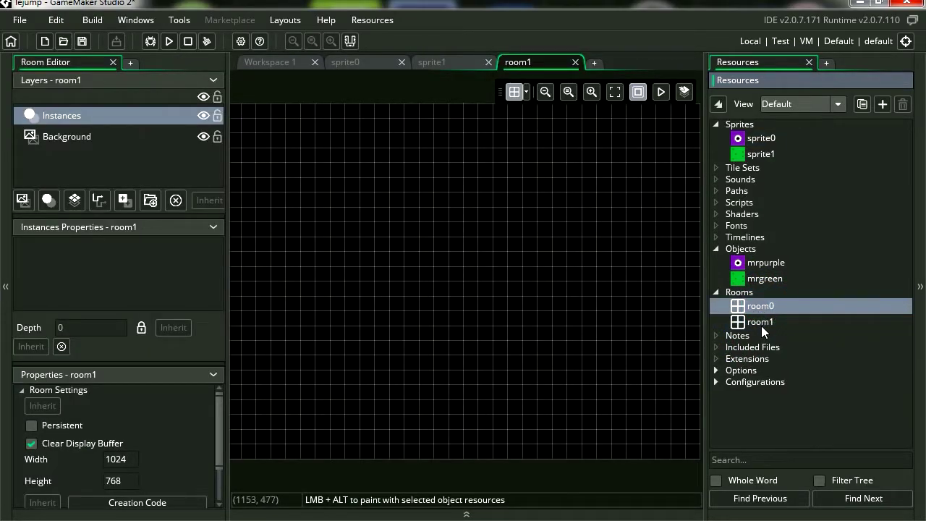
pyautogui.click(762, 323)
pyautogui.rightClick(763, 321)
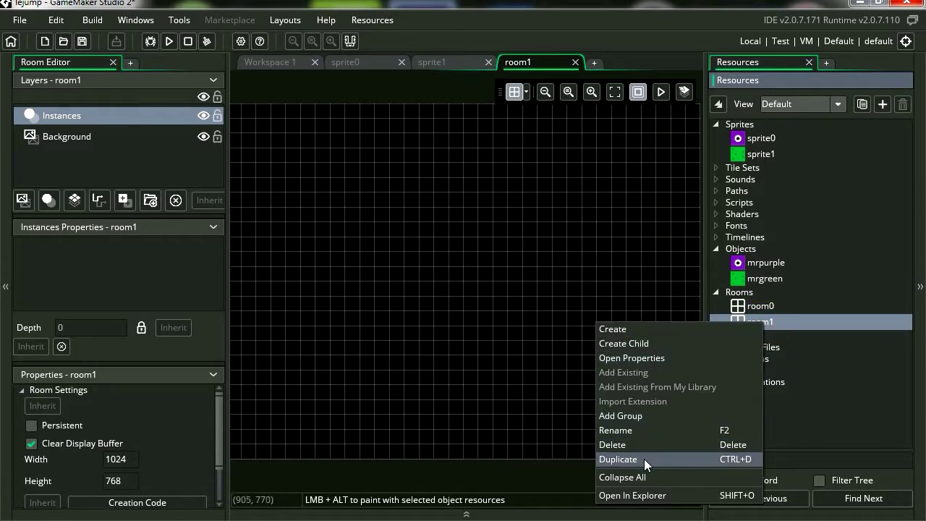
pyautogui.click(627, 445)
pyautogui.click(534, 288)
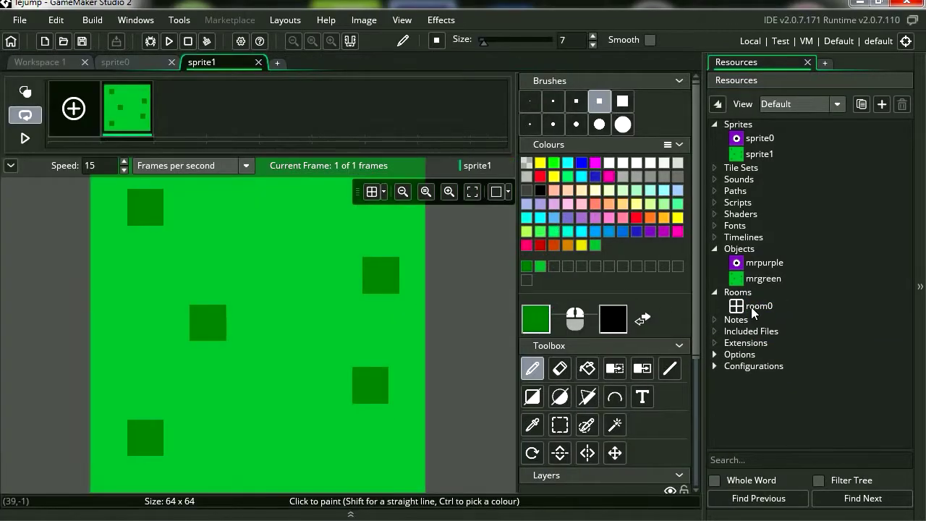
# Open room0 and set its room size to a width of 640 and a height of 480.
pyautogui.doubleClick(755, 307)
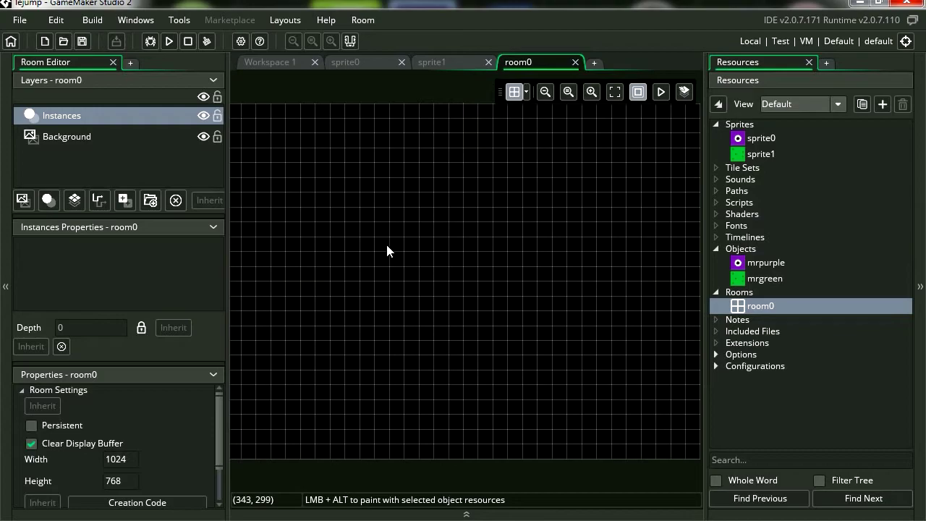
pyautogui.scroll(-2, 221, 406)
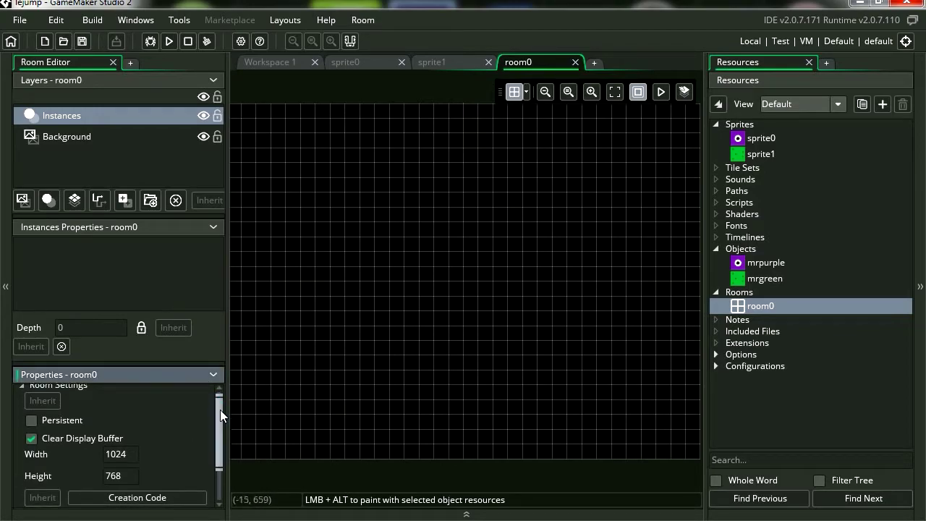
pyautogui.doubleClick(120, 413)
pyautogui.write('640')
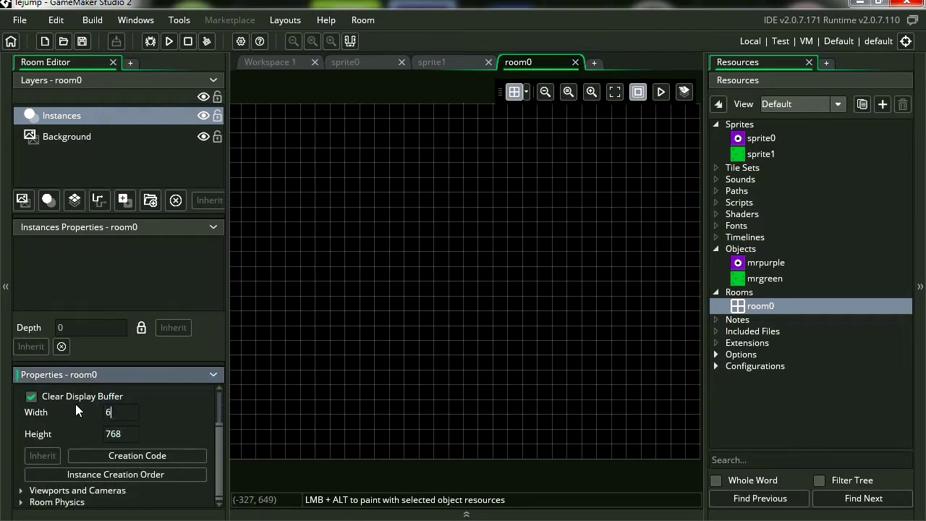
pyautogui.doubleClick(109, 433)
pyautogui.write('480')
pyautogui.press('Return')
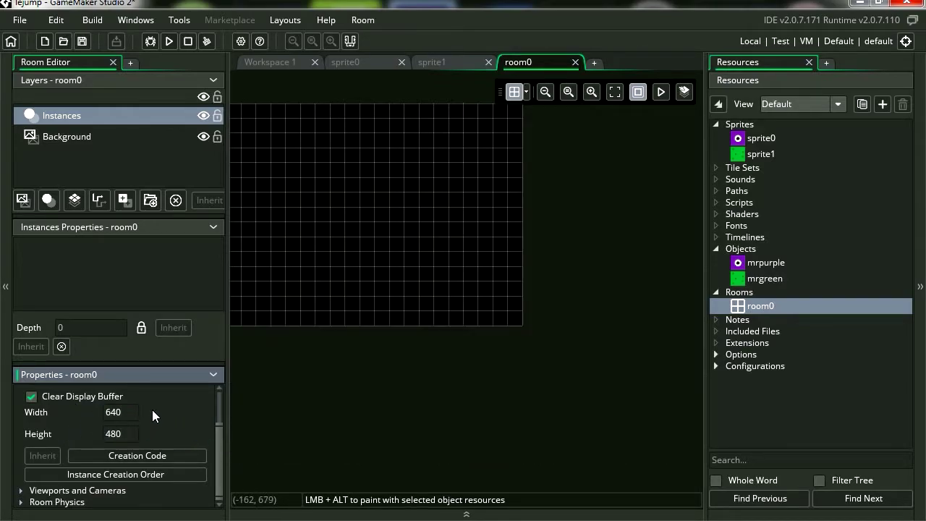
pyautogui.moveTo(219, 429); pyautogui.dragTo(219, 440)
pyautogui.click(91, 491)
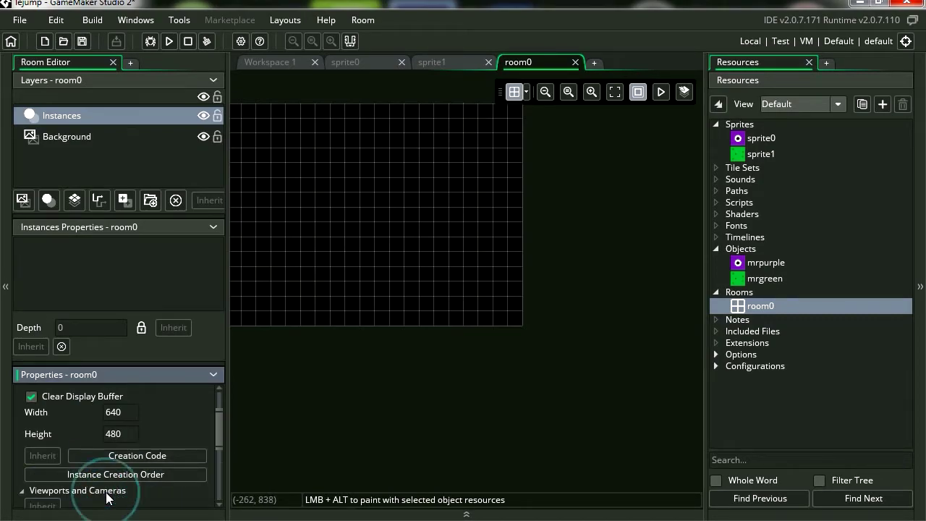
pyautogui.moveTo(212, 448); pyautogui.dragTo(178, 294)
# Set the colour of room0's Background layer to a greyish light blue, hex 7B90AA.
pyautogui.click(75, 136)
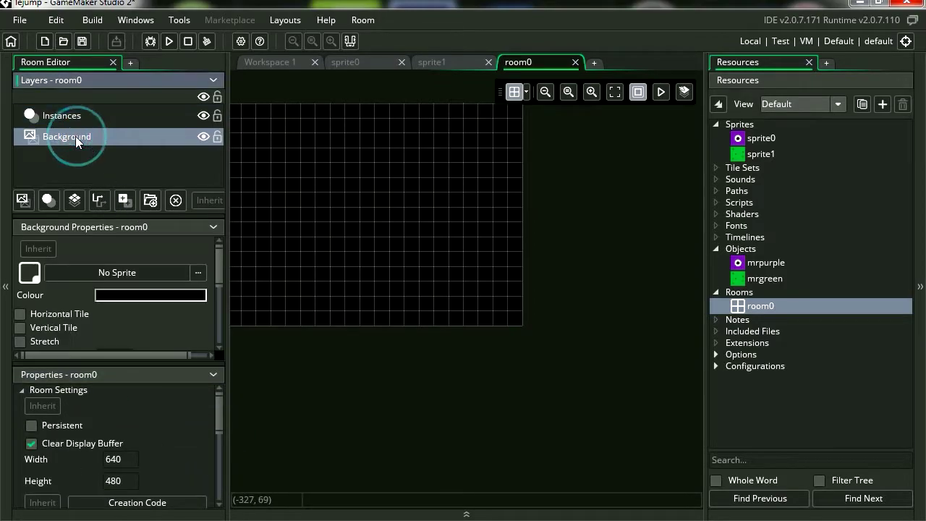
pyautogui.click(157, 297)
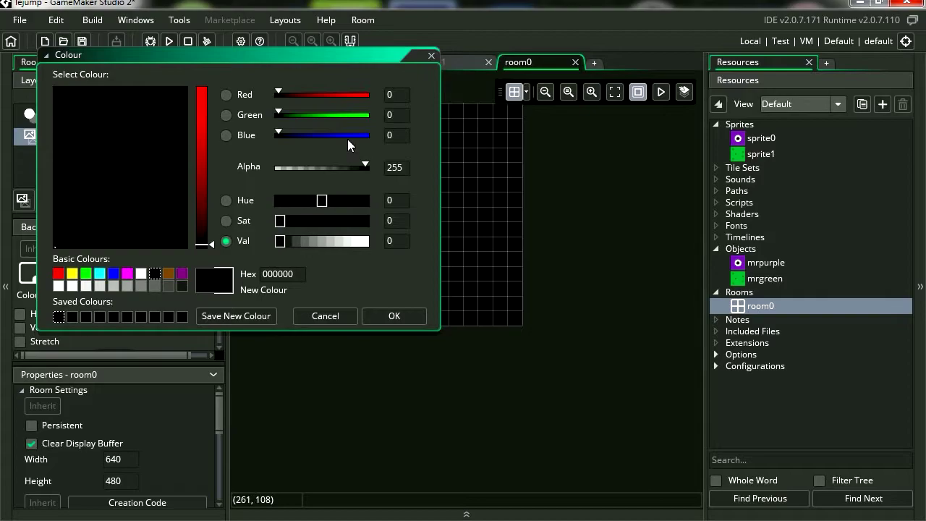
pyautogui.click(338, 115)
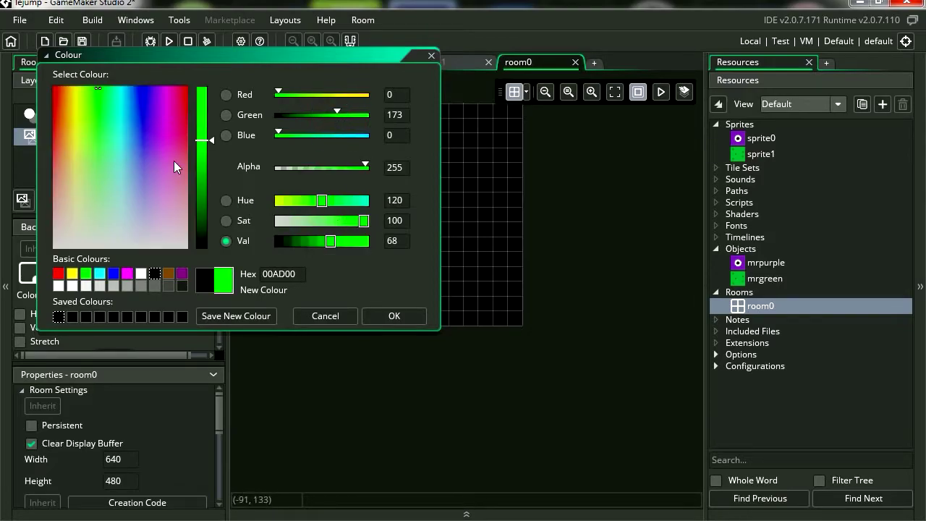
pyautogui.moveTo(153, 165); pyautogui.dragTo(155, 169)
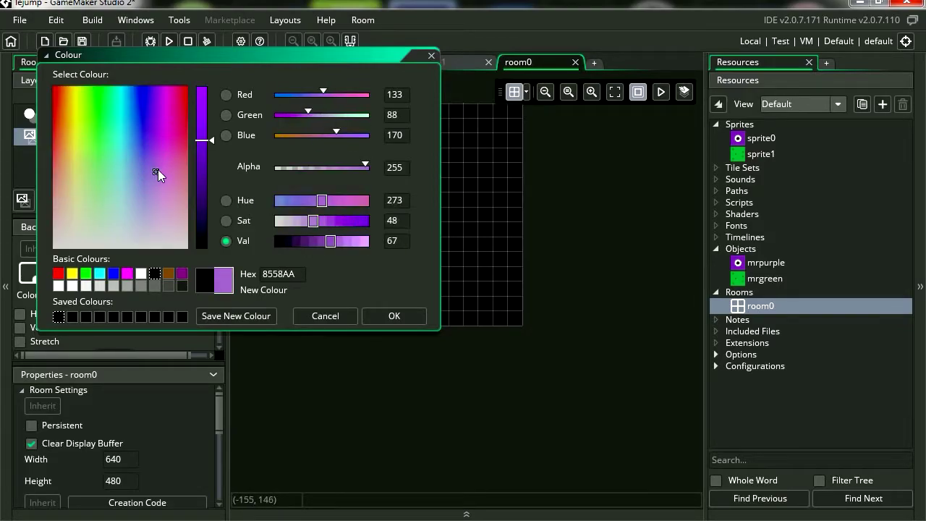
pyautogui.moveTo(168, 204); pyautogui.dragTo(133, 204)
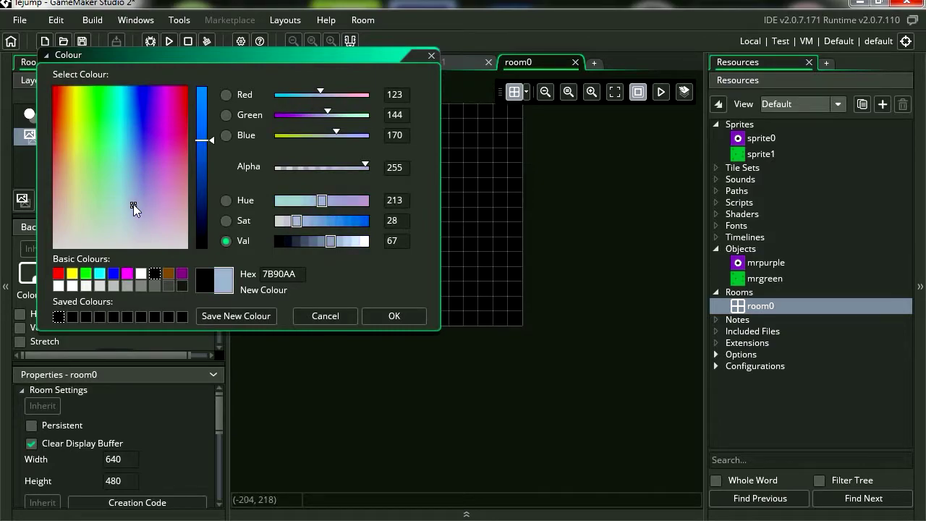
pyautogui.click(393, 317)
# Place an mrgreen instance at (0, 352) in room0 and stretch it across the room's full width.
pyautogui.moveTo(459, 269); pyautogui.dragTo(432, 272, button='middle')
pyautogui.scroll(2, 431, 271)
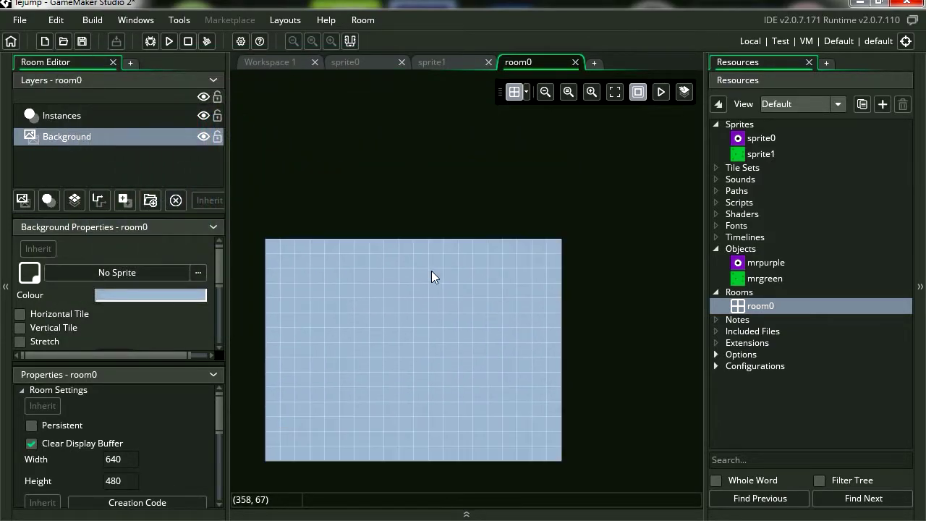
pyautogui.scroll(-2, 430, 276)
pyautogui.click(740, 281)
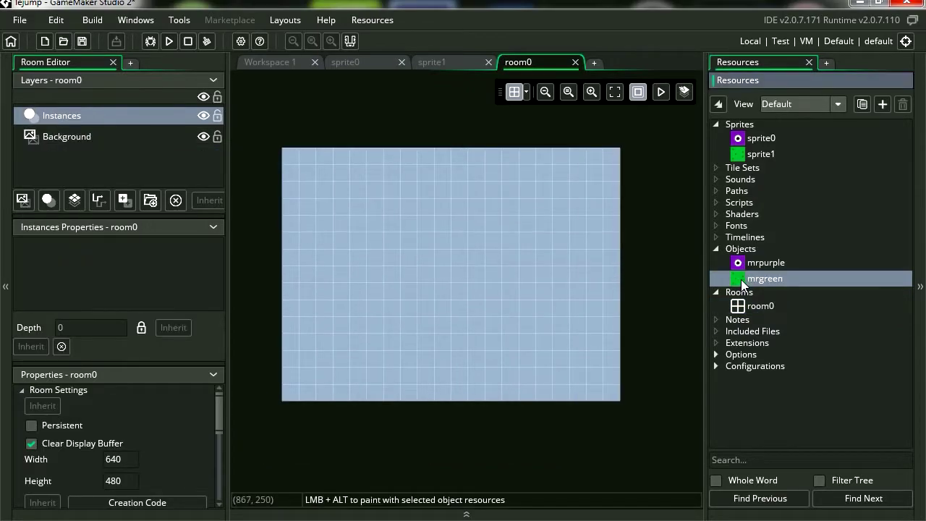
pyautogui.moveTo(741, 280); pyautogui.dragTo(311, 352)
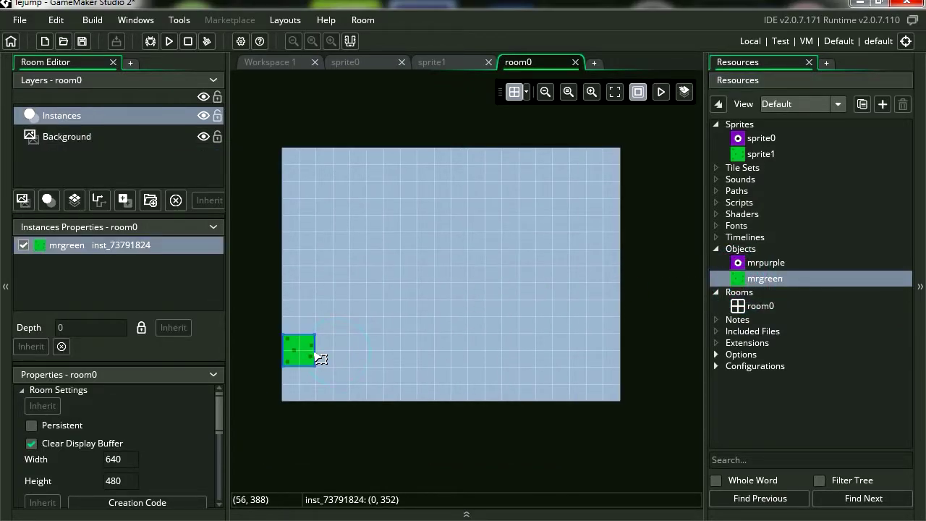
pyautogui.click(592, 91)
pyautogui.moveTo(184, 399); pyautogui.dragTo(664, 393)
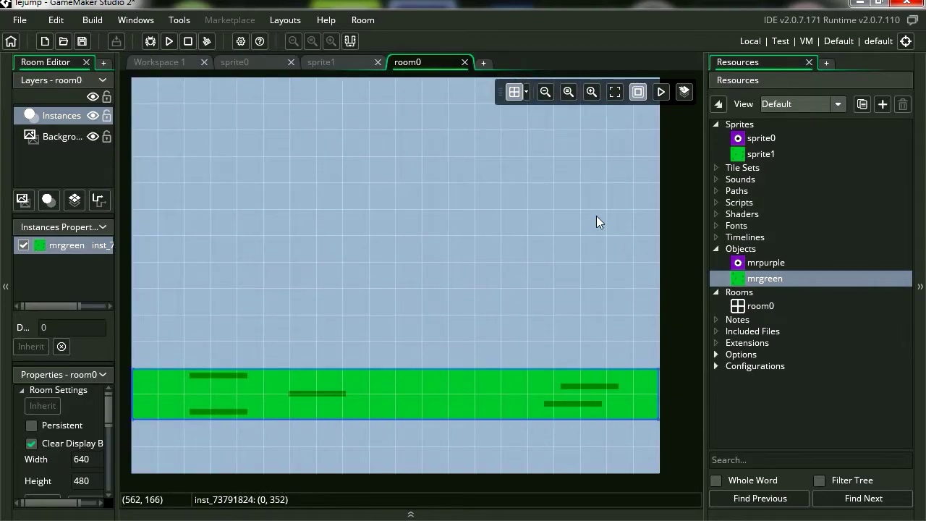
# Place an mrpurple instance at (288, 160) above the green ground in room0 and test-run the game.
pyautogui.click(753, 263)
pyautogui.moveTo(740, 260); pyautogui.dragTo(418, 262)
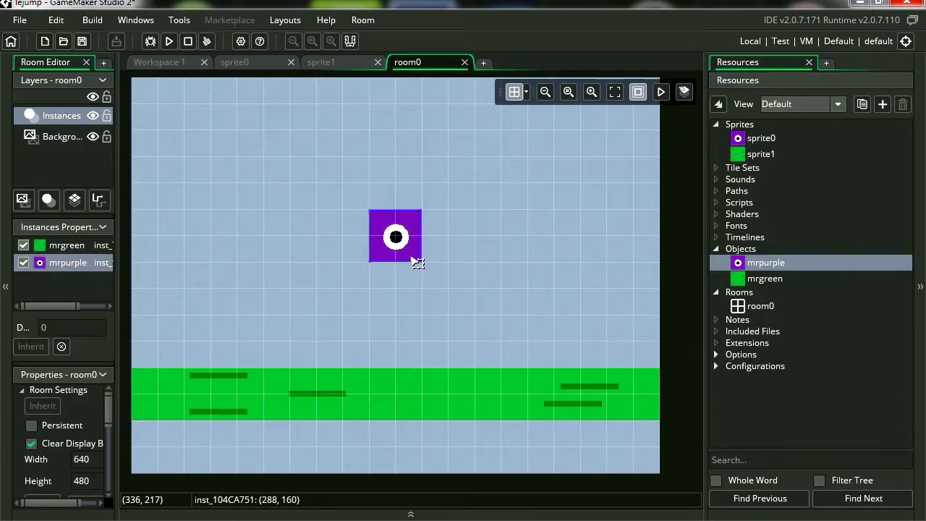
pyautogui.click(170, 42)
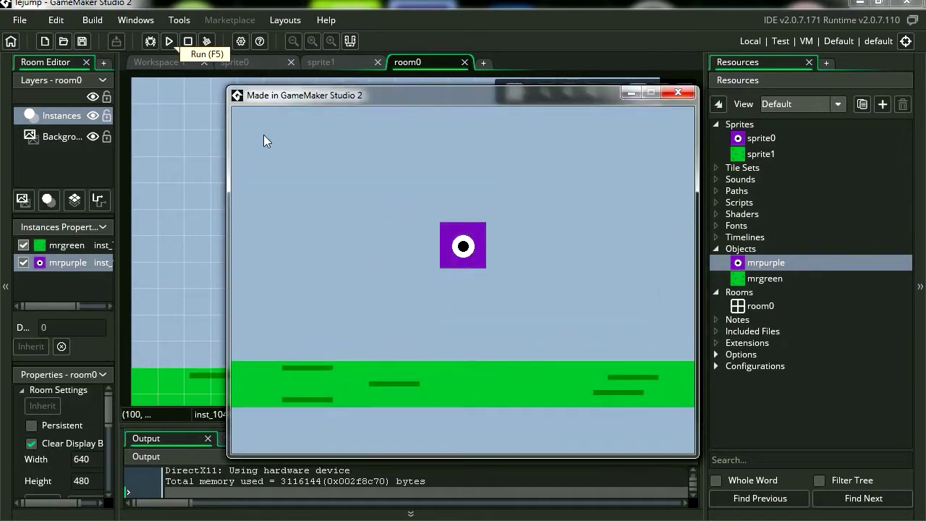
pyautogui.moveTo(411, 91); pyautogui.dragTo(368, 62)
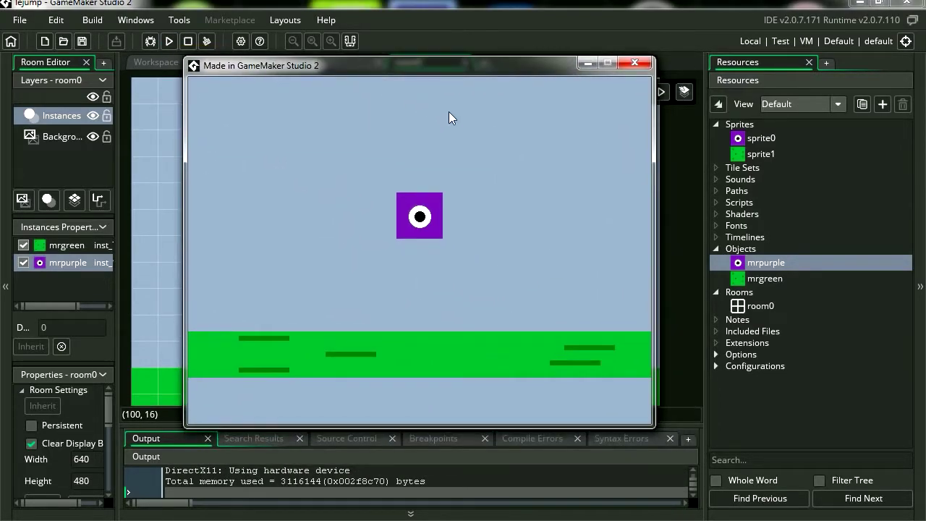
pyautogui.click(641, 63)
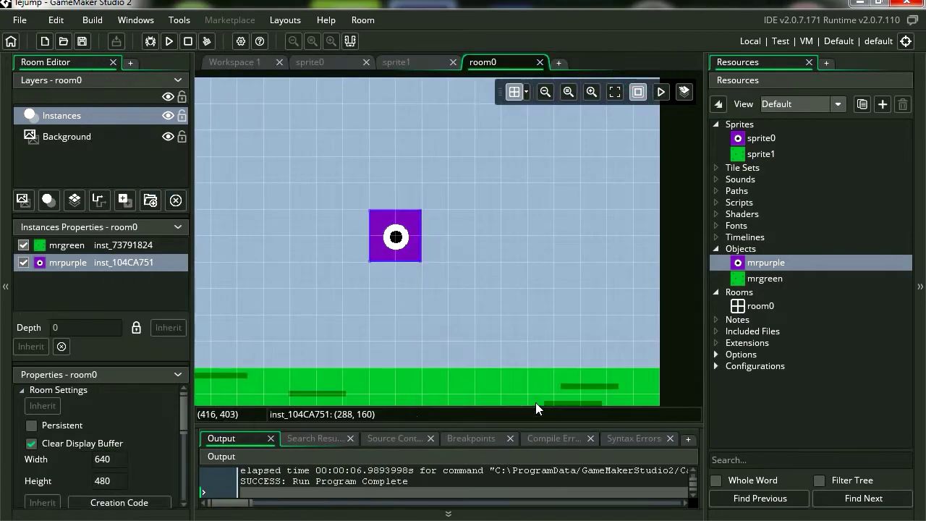
# Enable physics in room0's Room Physics properties and test-run the game.
pyautogui.click(763, 310)
pyautogui.click(765, 311)
pyautogui.moveTo(188, 413); pyautogui.dragTo(176, 491)
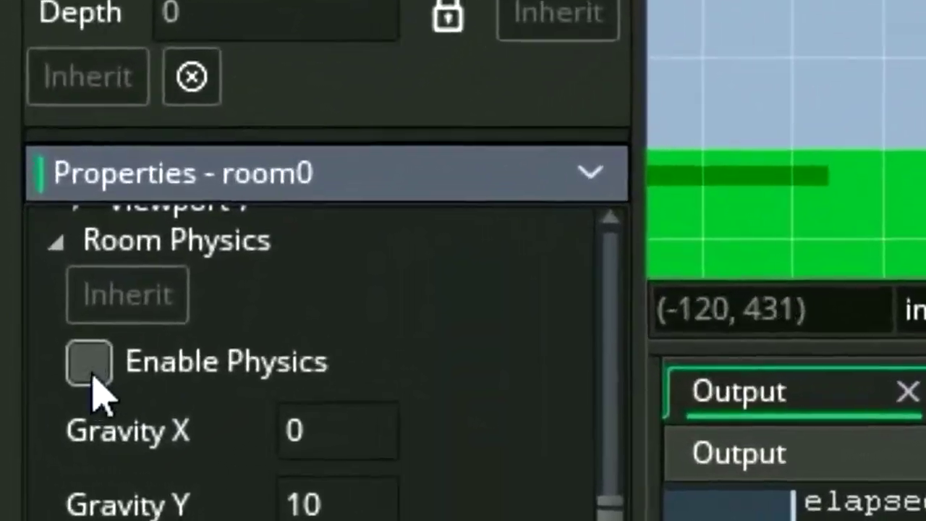
pyautogui.click(44, 415)
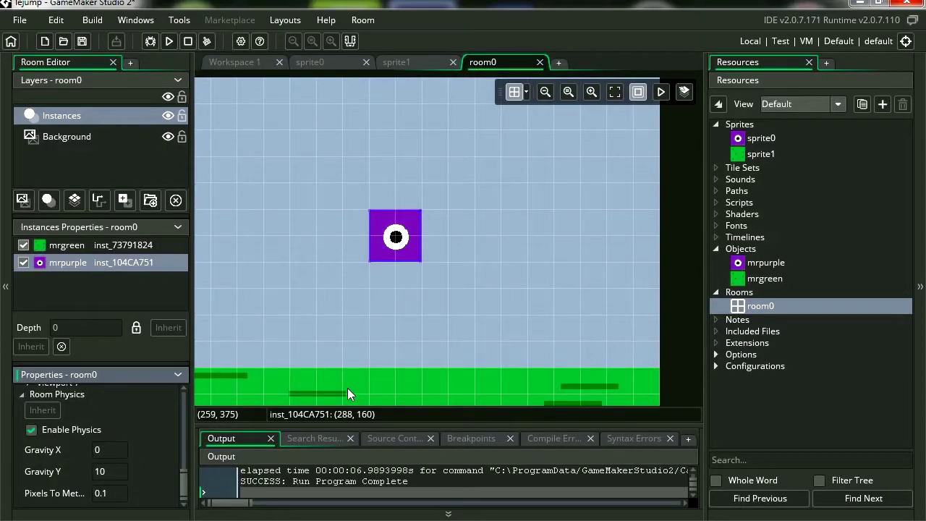
pyautogui.click(169, 41)
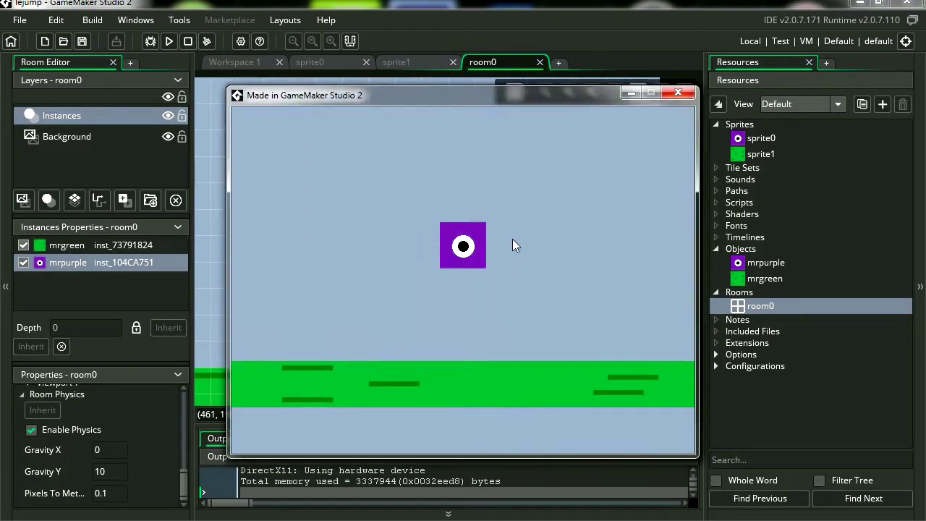
pyautogui.click(678, 92)
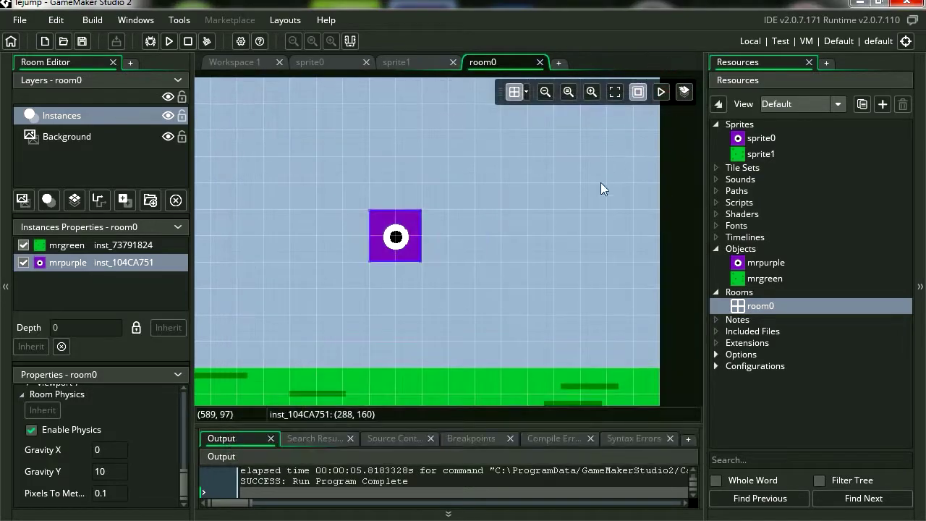
# Turn on Uses Physics for the mrpurple object, test-run the game and abort the run.
pyautogui.click(751, 279)
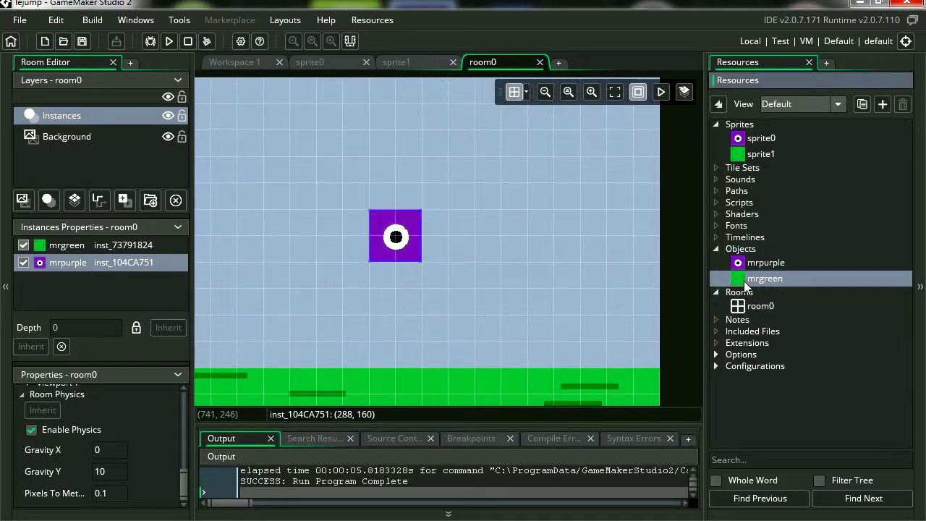
pyautogui.doubleClick(743, 265)
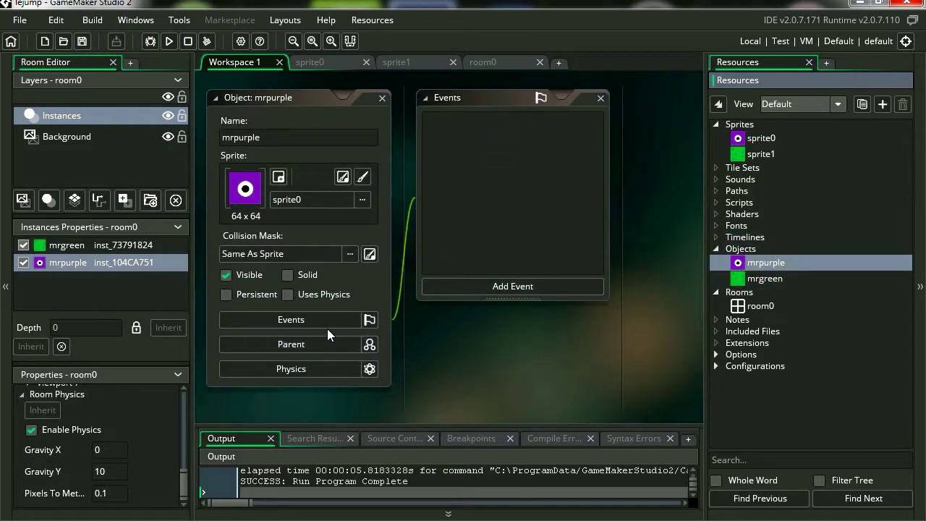
pyautogui.click(287, 294)
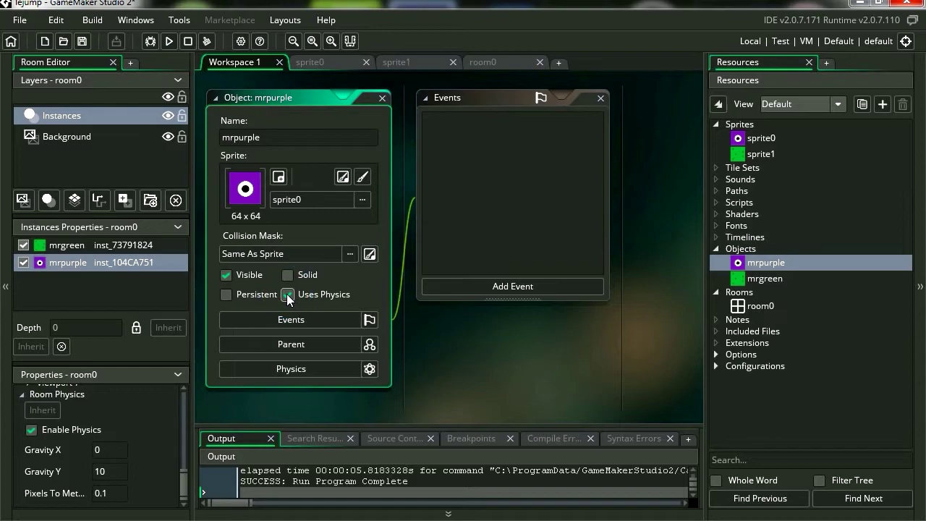
pyautogui.click(168, 41)
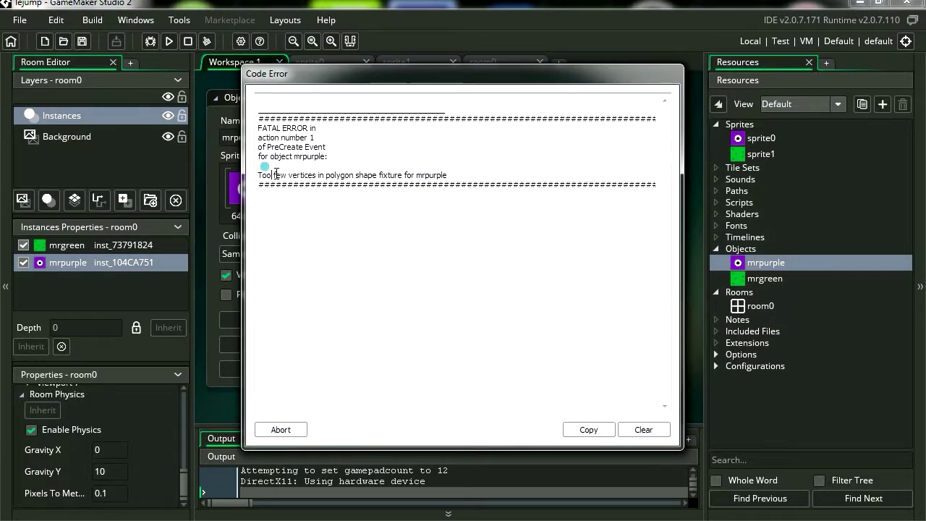
pyautogui.moveTo(272, 175); pyautogui.dragTo(500, 212)
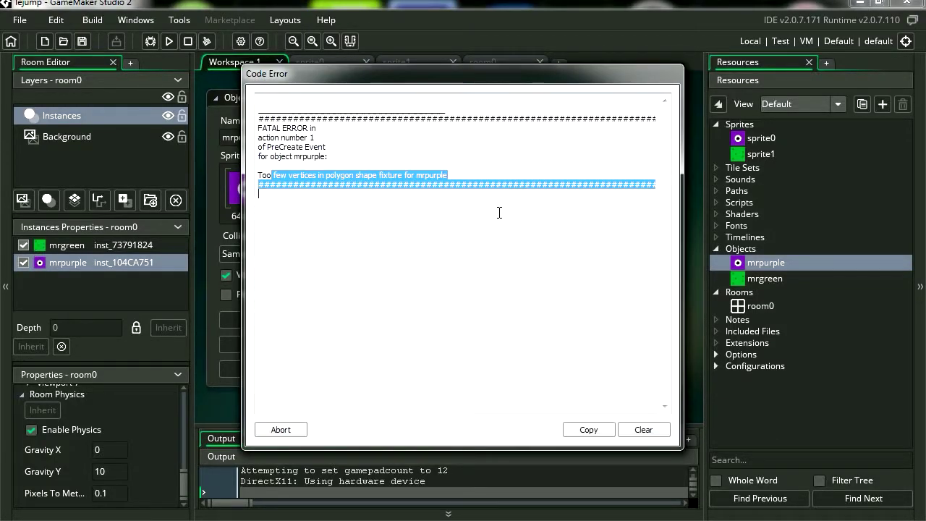
pyautogui.click(290, 431)
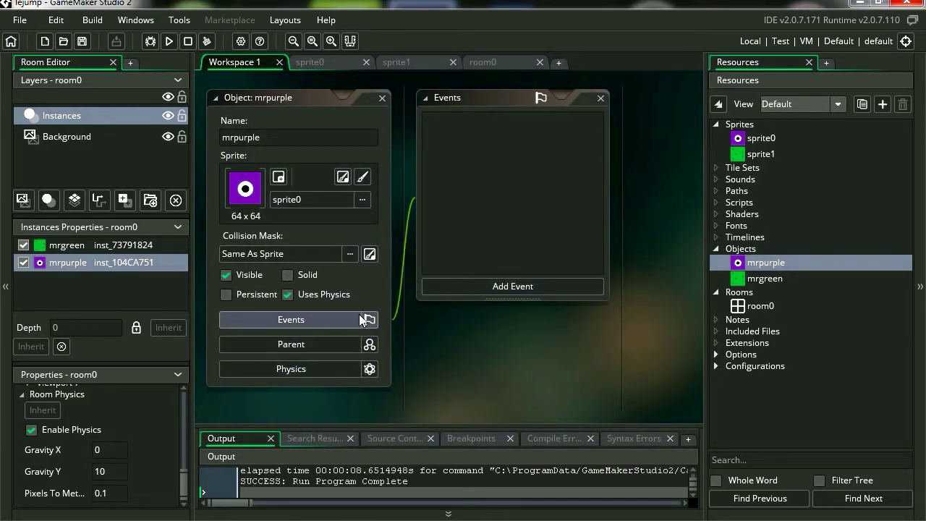
# Fit mrpurple's box collision shape to its sprite, from (1, 1) to (64, 66), and test-run the game.
pyautogui.click(362, 369)
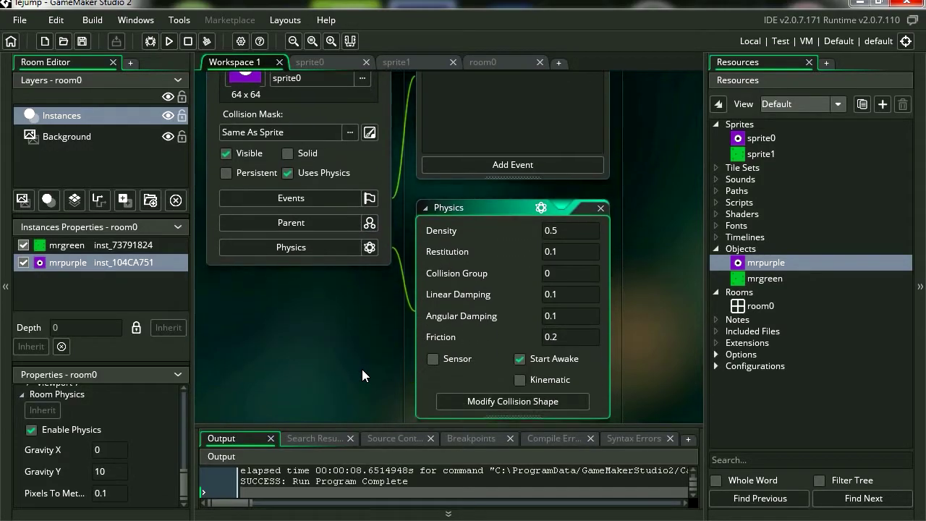
pyautogui.click(536, 402)
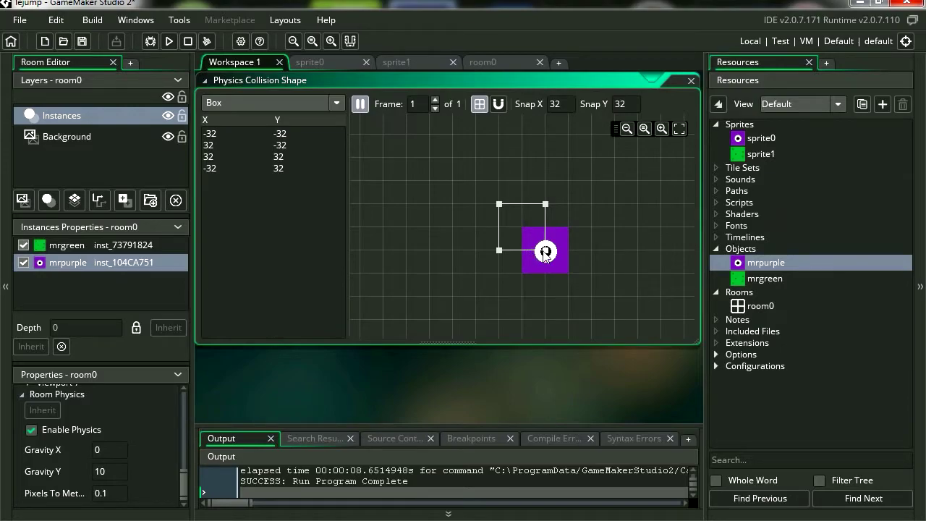
pyautogui.moveTo(546, 252); pyautogui.dragTo(568, 275)
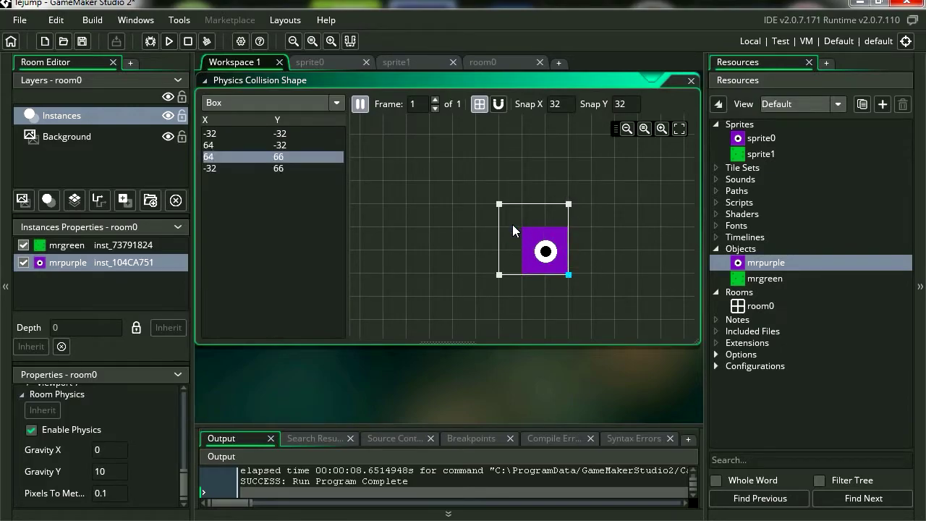
pyautogui.moveTo(500, 205); pyautogui.dragTo(525, 227)
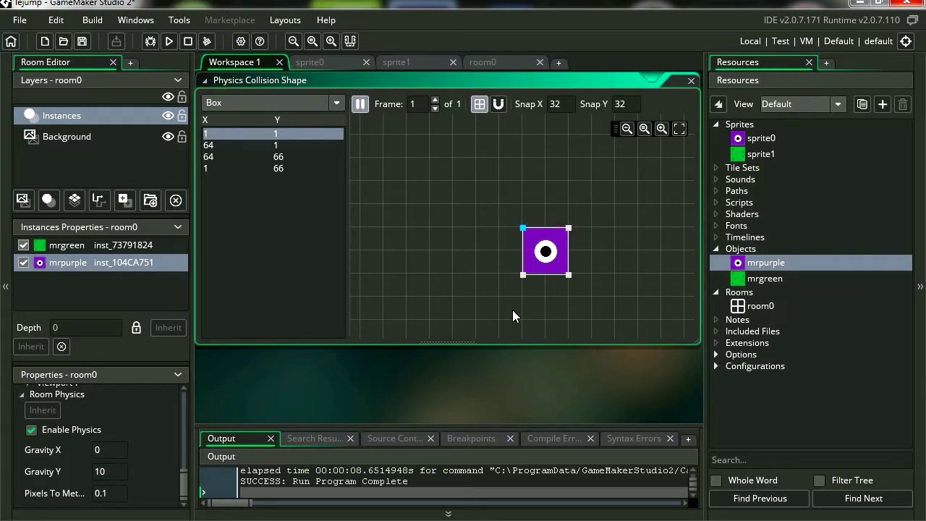
pyautogui.press('F5')
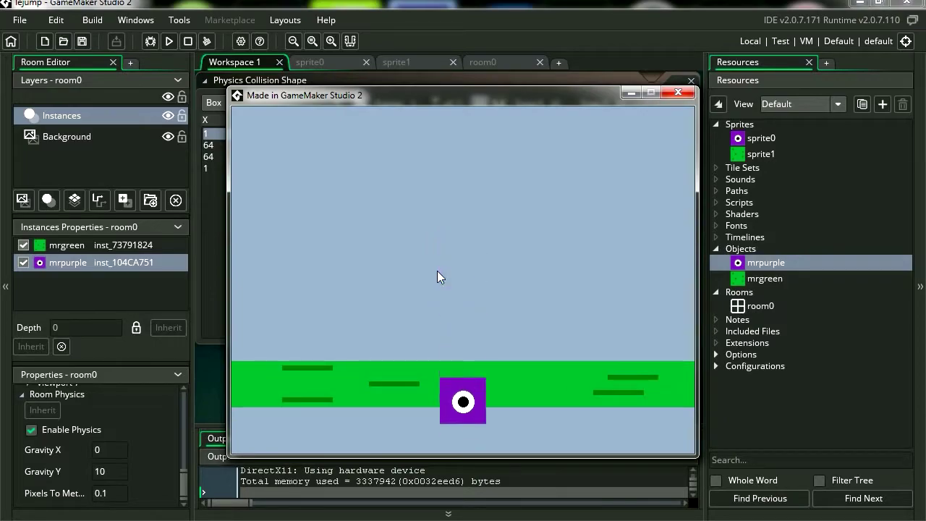
pyautogui.click(682, 94)
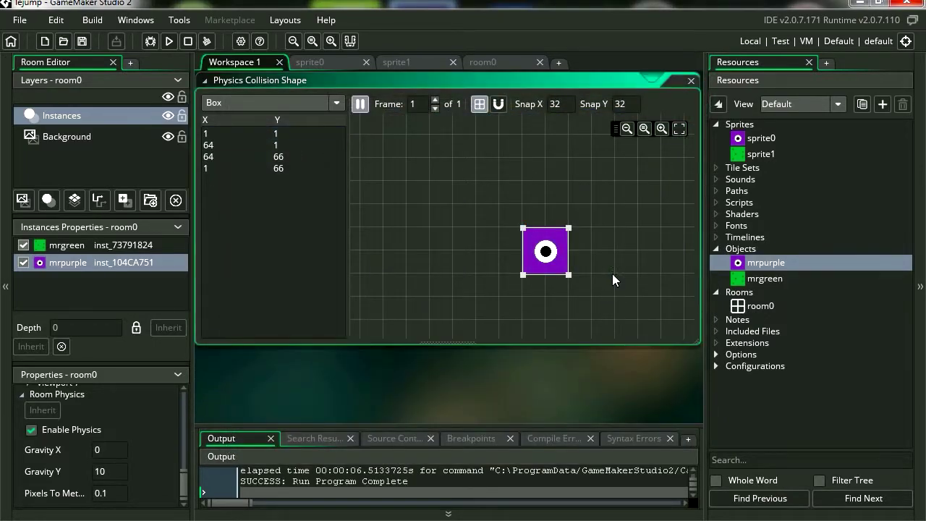
# Fit mrgreen's box collision shape to its sprite, from (2, 1) to (64, 63), and test-run the game.
pyautogui.doubleClick(757, 279)
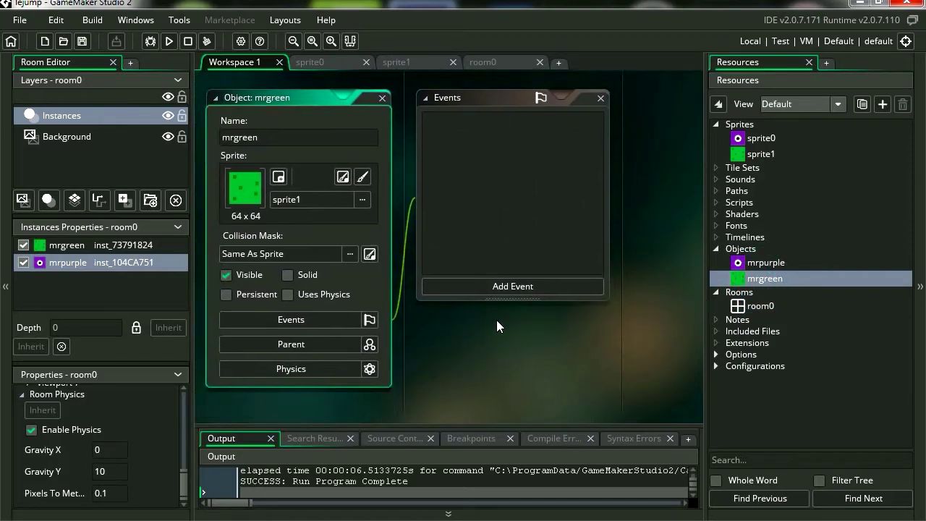
pyautogui.click(351, 371)
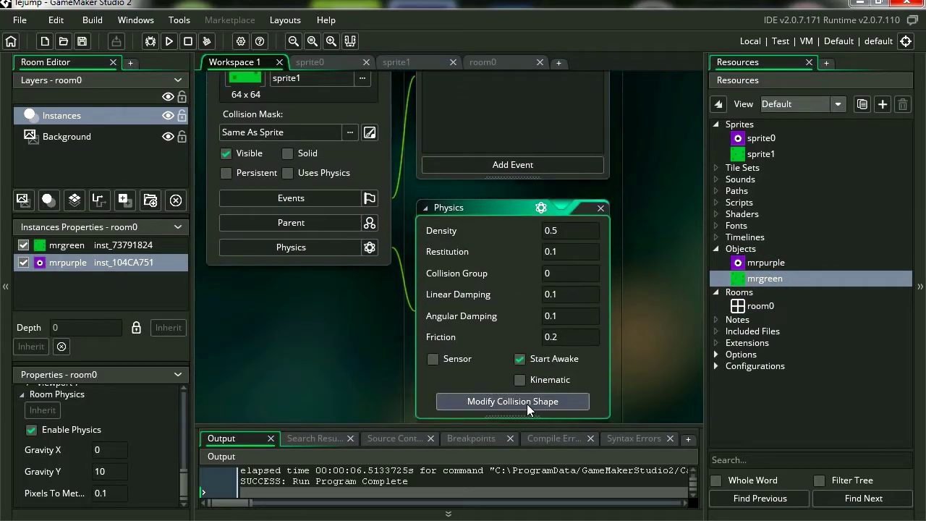
pyautogui.click(527, 404)
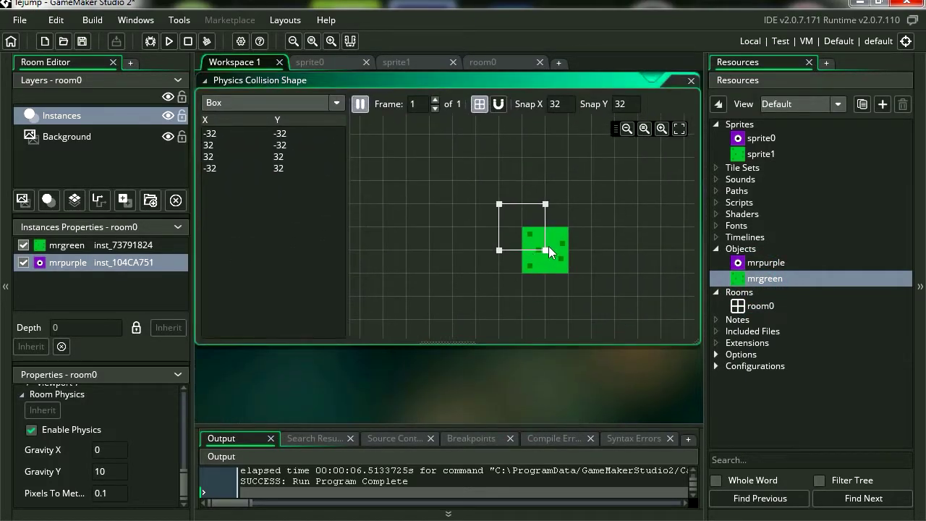
pyautogui.moveTo(550, 250); pyautogui.dragTo(568, 271)
pyautogui.click(499, 204)
pyautogui.moveTo(499, 204); pyautogui.dragTo(524, 227)
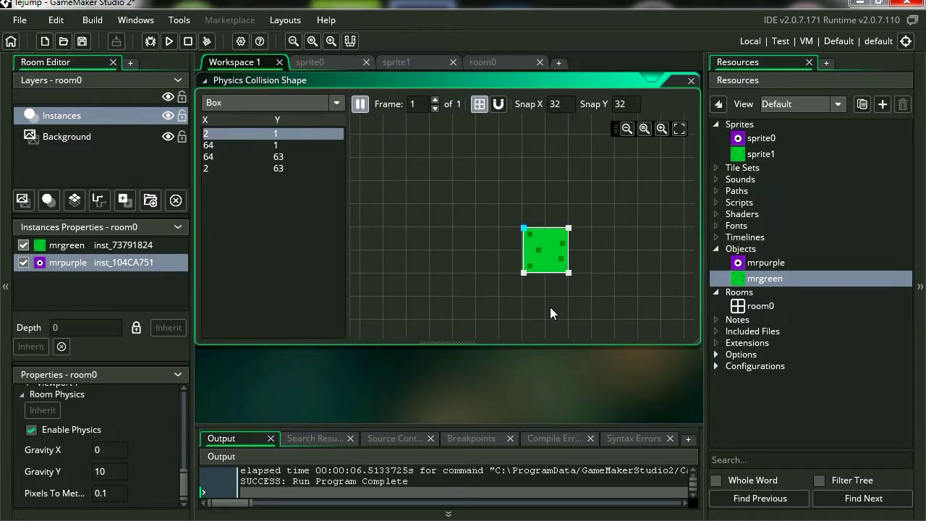
pyautogui.click(168, 42)
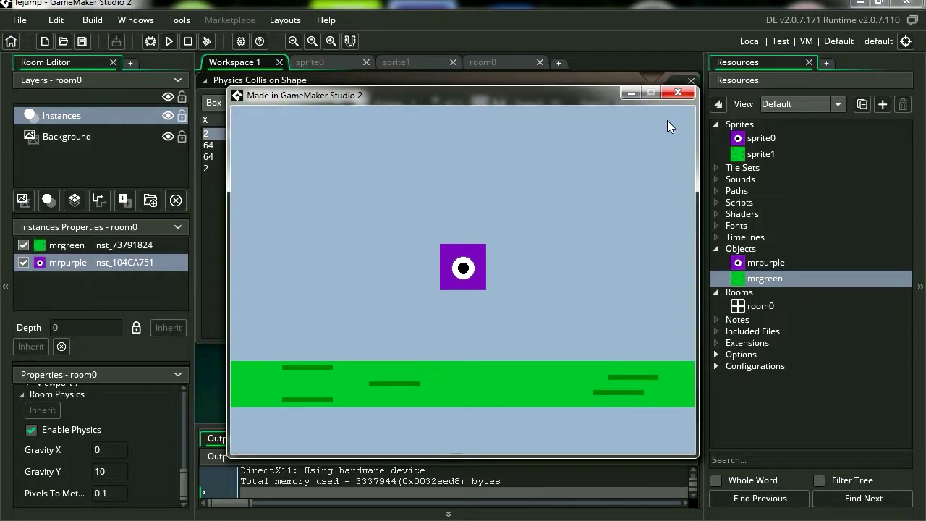
pyautogui.click(677, 94)
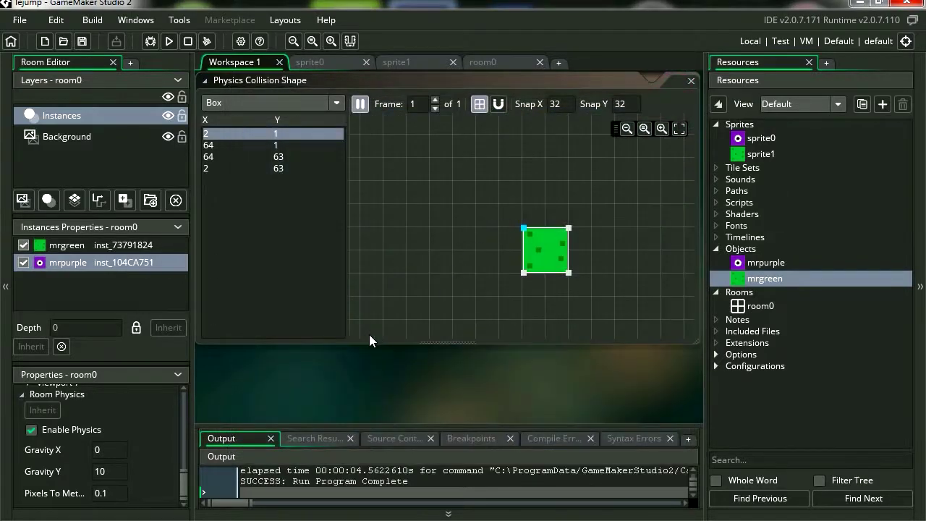
# Turn on Uses Physics for the mrgreen object and test-run the game.
pyautogui.moveTo(278, 233); pyautogui.dragTo(577, 318, button='middle')
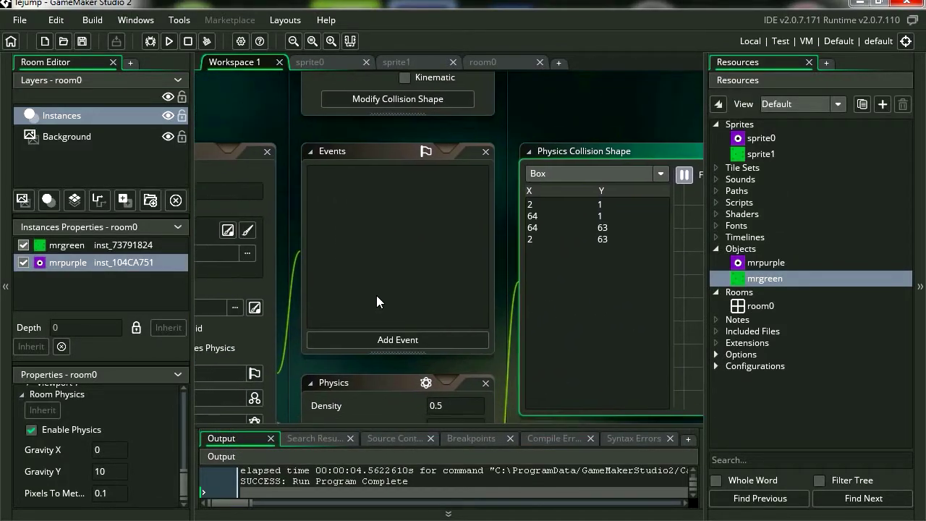
pyautogui.moveTo(376, 296)
pyautogui.mouseDown(button='middle')
pyautogui.moveTo(576, 181)
pyautogui.moveTo(539, 205)
pyautogui.mouseUp(button='middle')
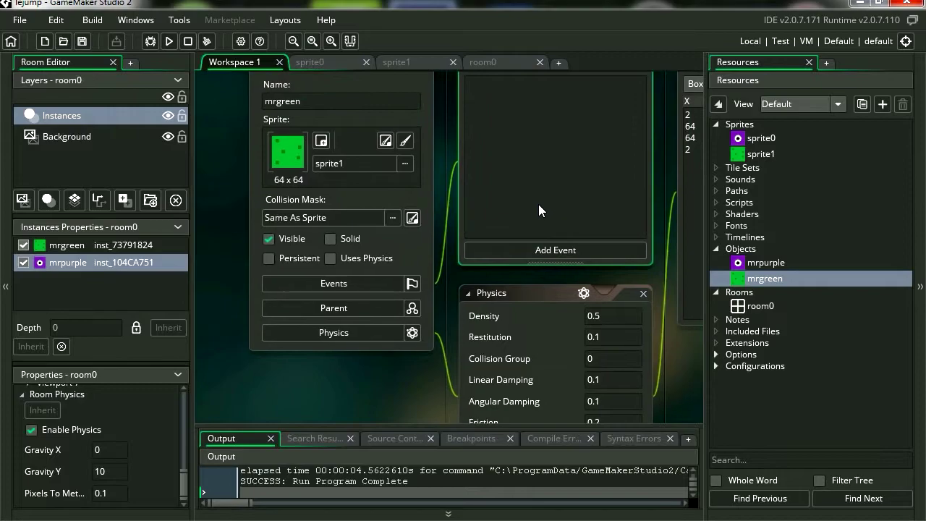
pyautogui.click(330, 258)
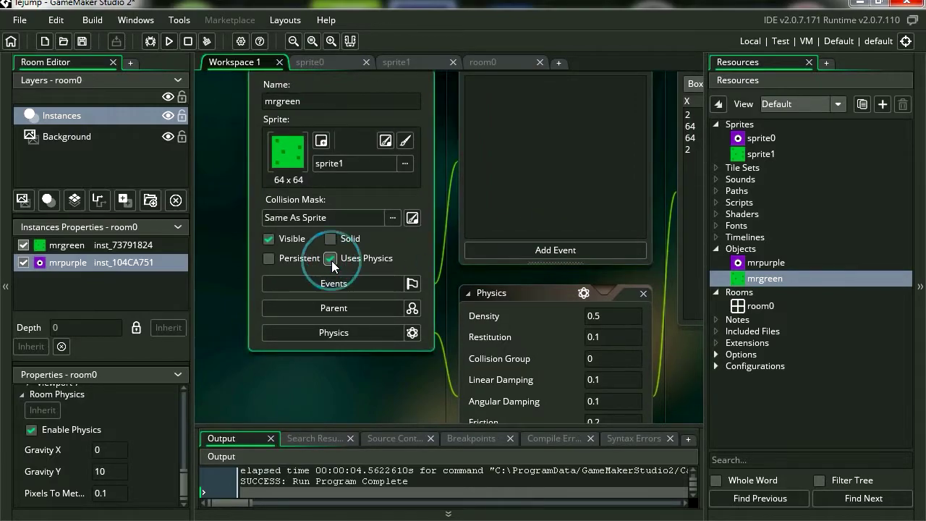
pyautogui.click(169, 42)
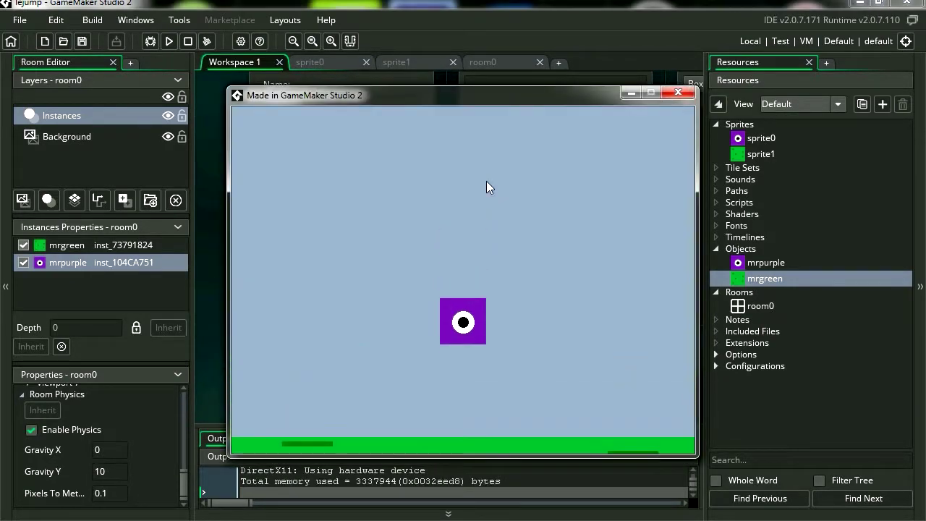
pyautogui.click(680, 94)
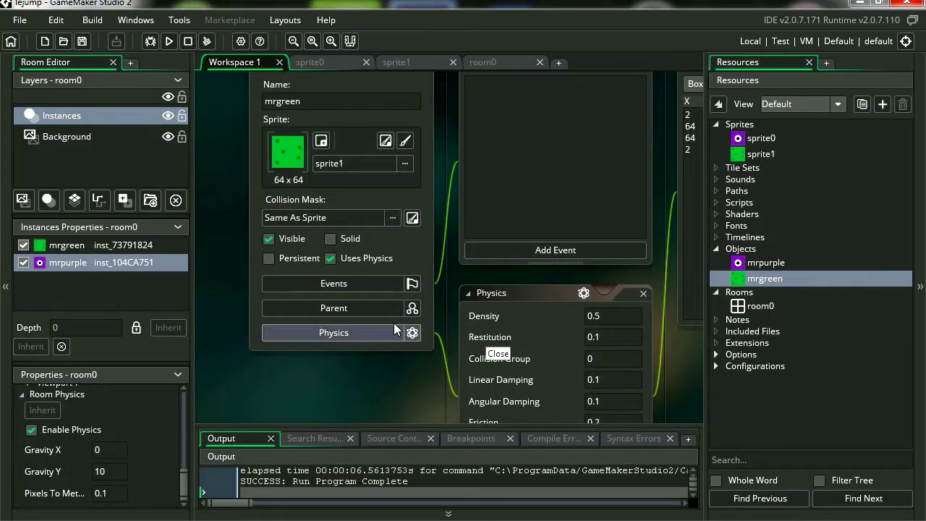
# Set mrgreen's physics density to 0 and test-run the game.
pyautogui.click(610, 315)
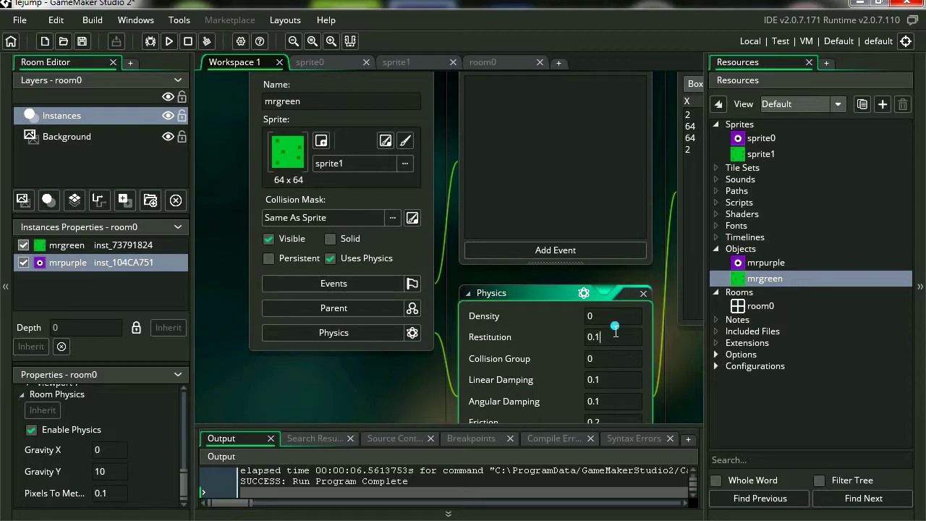
pyautogui.press('F5')
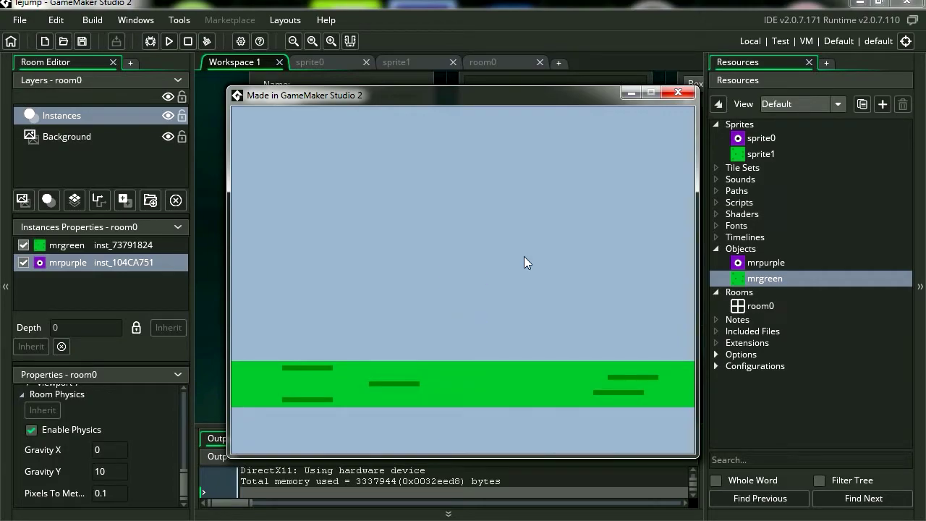
pyautogui.click(676, 93)
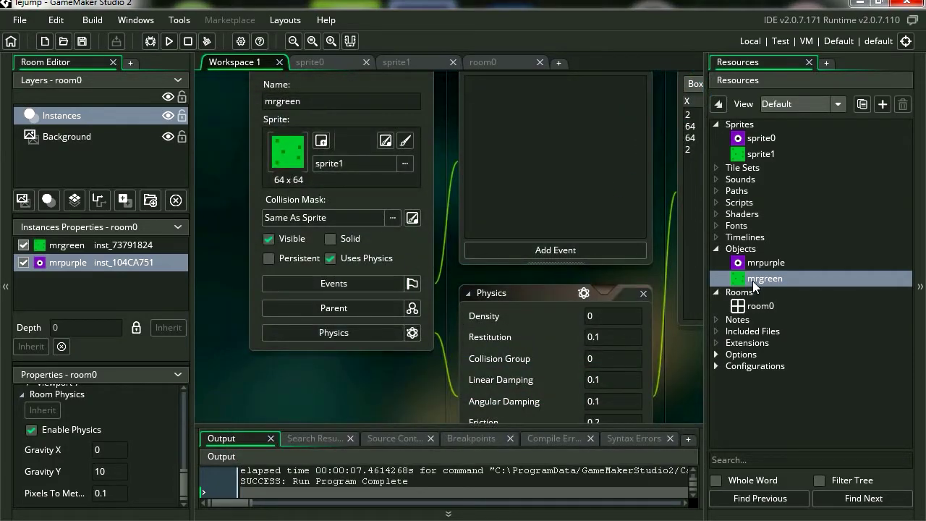
# Make the mrgreen object solid and test-run the game.
pyautogui.click(331, 239)
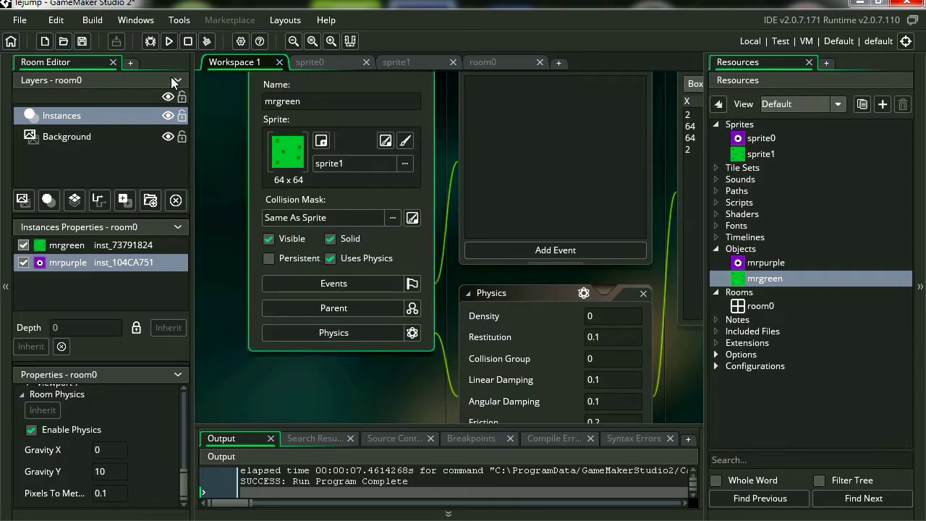
pyautogui.click(168, 41)
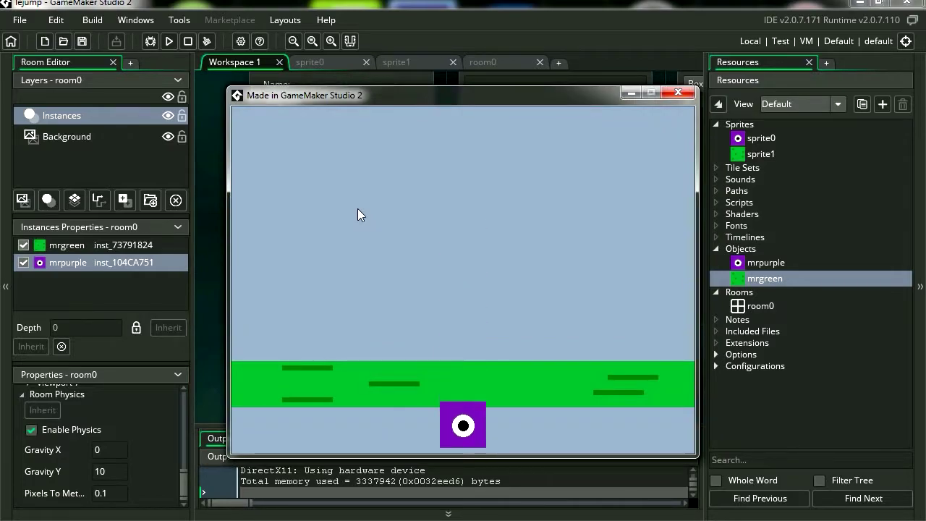
pyautogui.click(678, 92)
# Add a collision event with mrgreen to the mrpurple object.
pyautogui.click(750, 264)
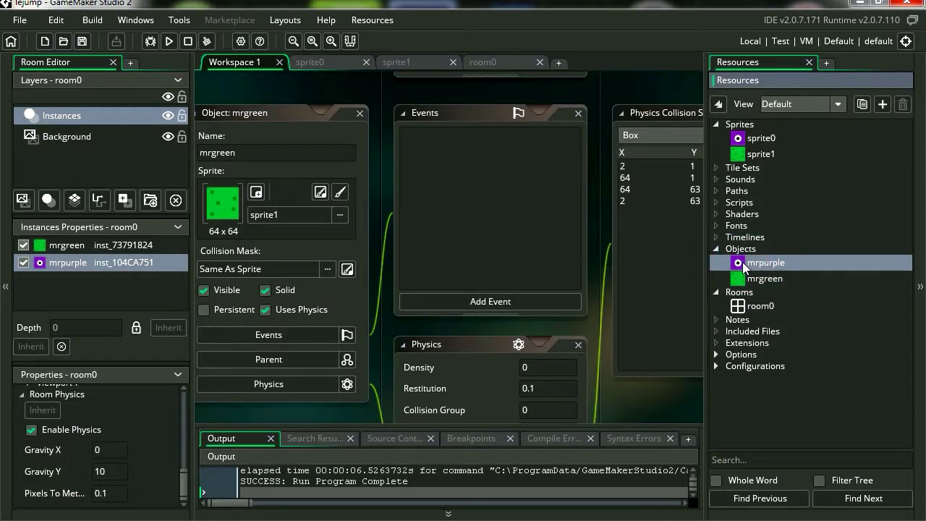
pyautogui.doubleClick(744, 265)
pyautogui.click(516, 270)
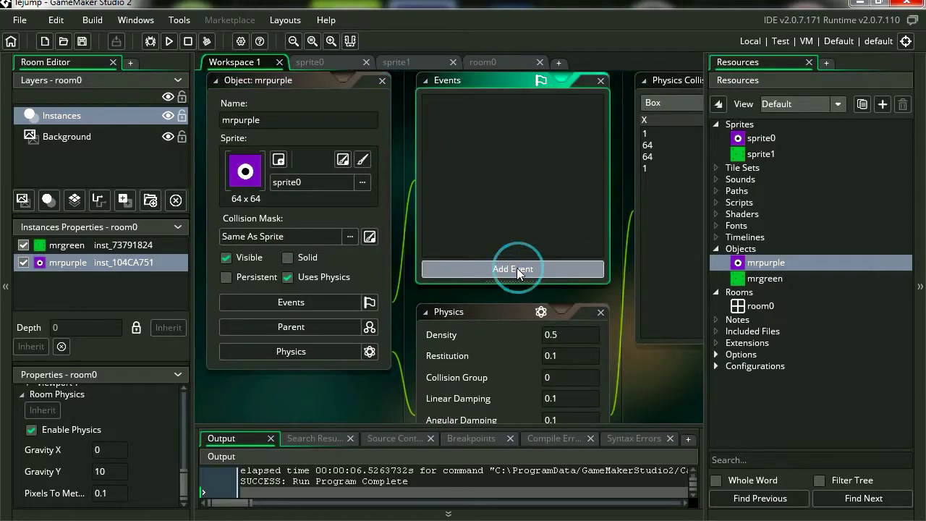
pyautogui.moveTo(557, 467)
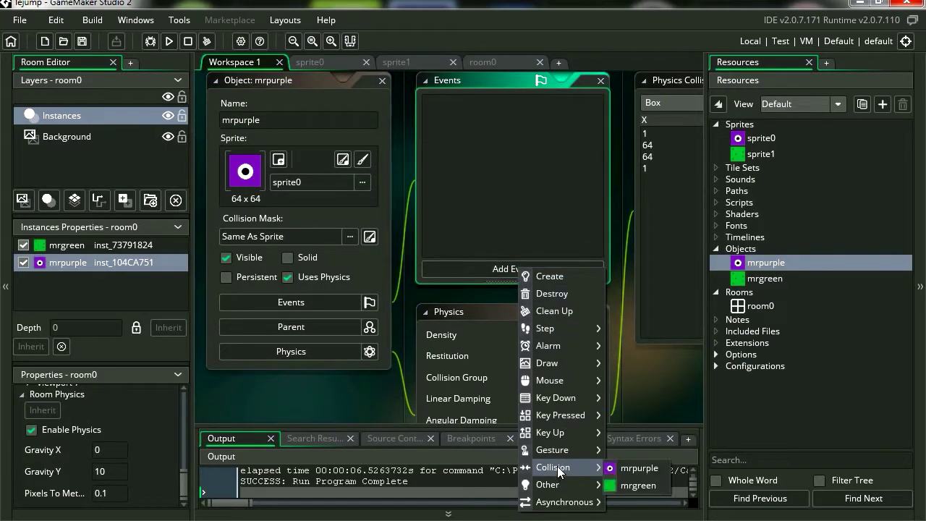
pyautogui.click(637, 485)
# Add a Show Debug Message action to mrpurple's mrgreen collision event and test-run the game.
pyautogui.moveTo(665, 265); pyautogui.dragTo(550, 269)
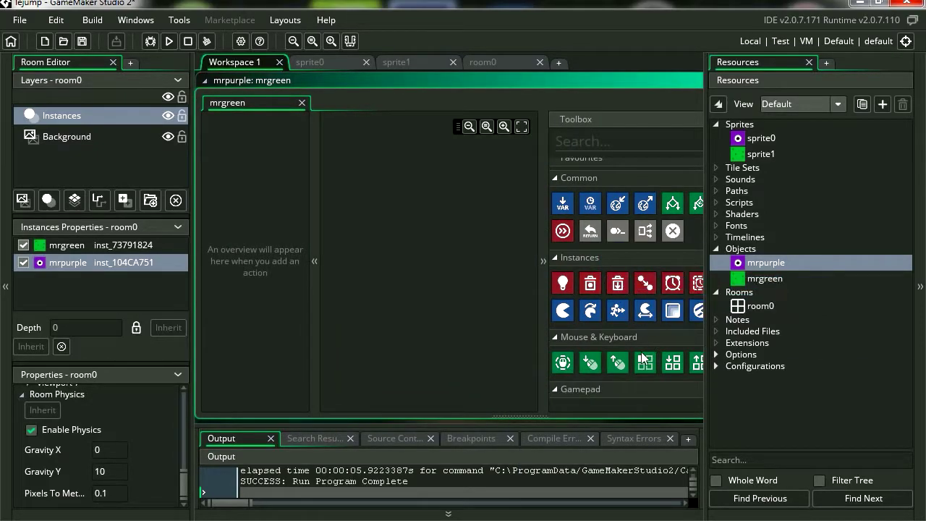
pyautogui.moveTo(703, 340); pyautogui.dragTo(745, 340)
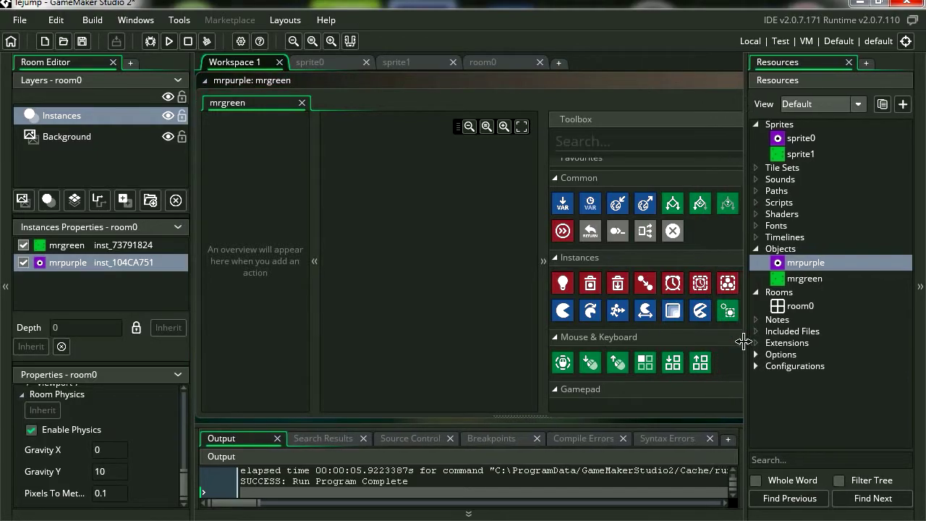
pyautogui.scroll(-10, 671, 336)
pyautogui.scroll(-15, 670, 366)
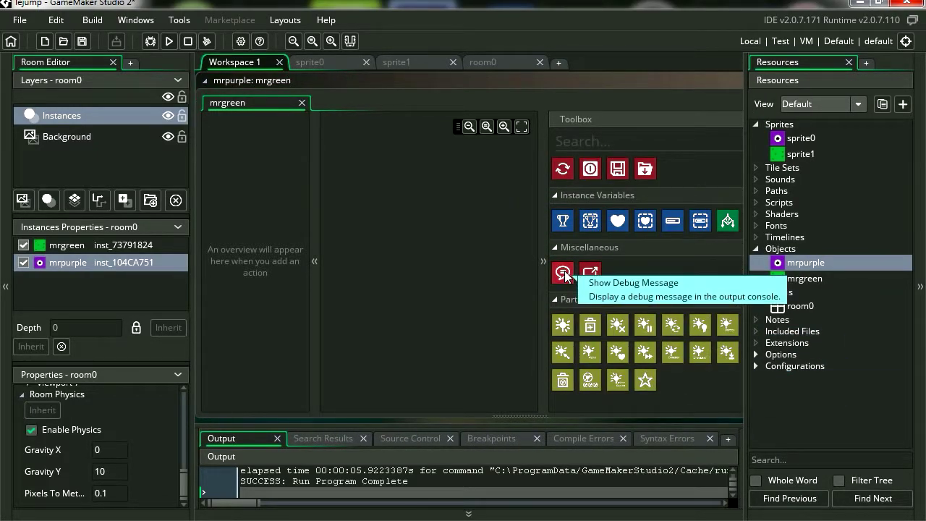
pyautogui.moveTo(565, 271); pyautogui.dragTo(454, 266)
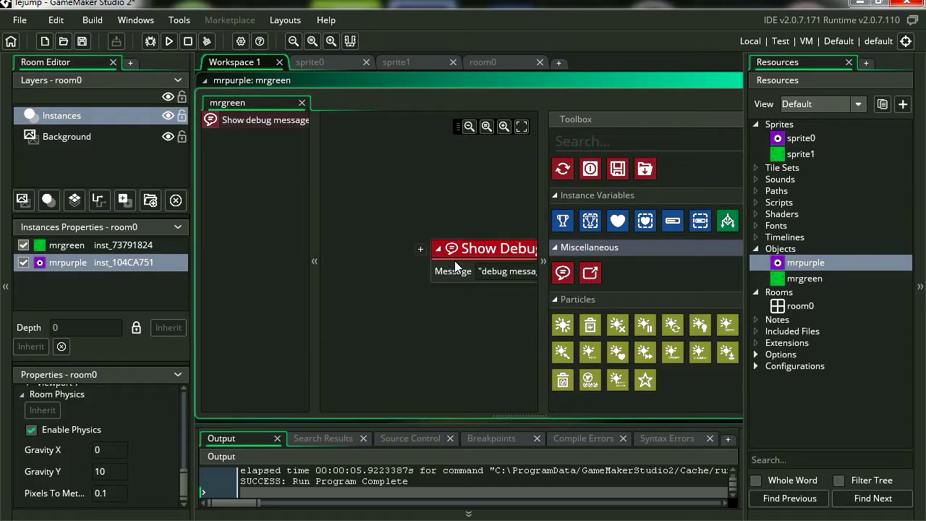
pyautogui.click(167, 40)
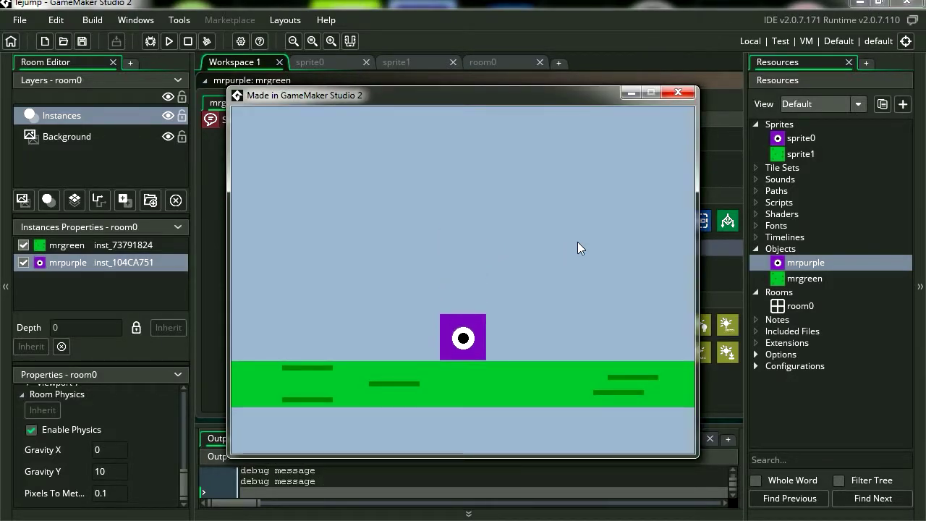
pyautogui.click(678, 92)
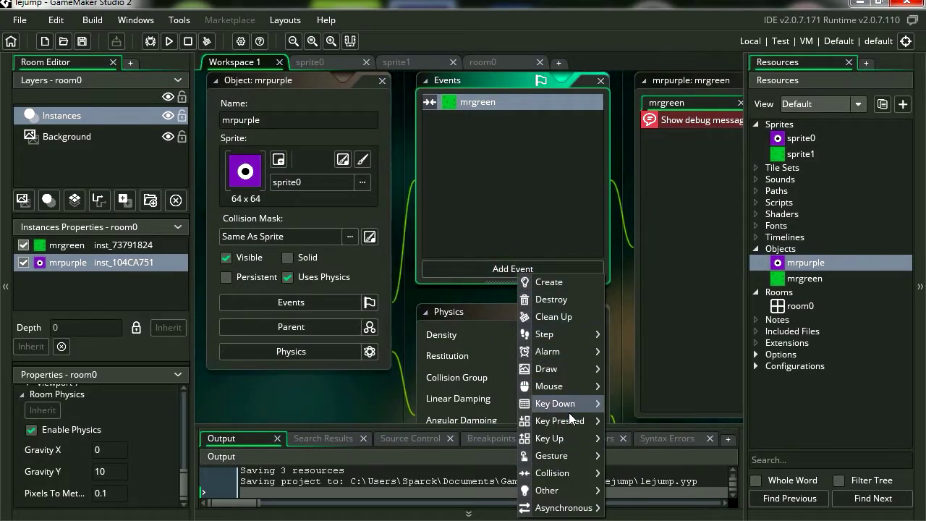
# Add a Key Down - Enter event to mrpurple with a Create Instance action for mrpurple at X 200.
pyautogui.moveTo(566, 402)
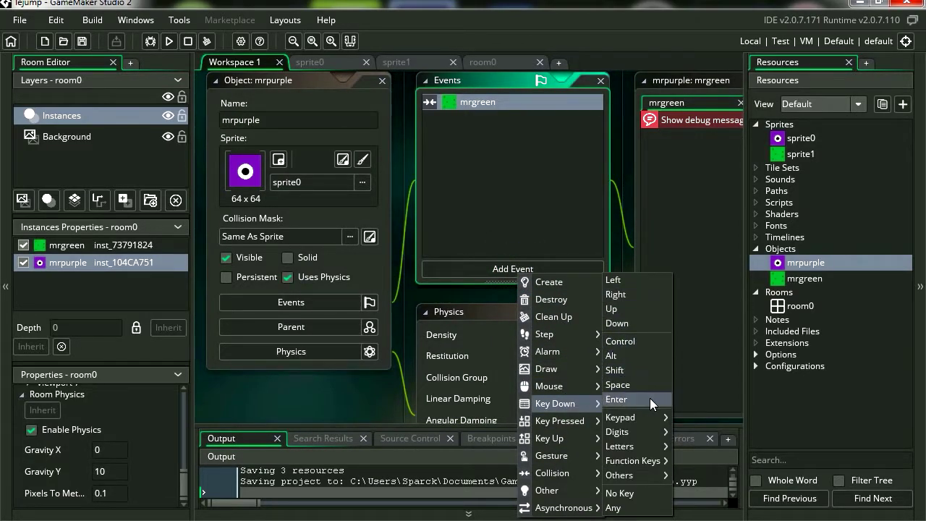
pyautogui.click(627, 398)
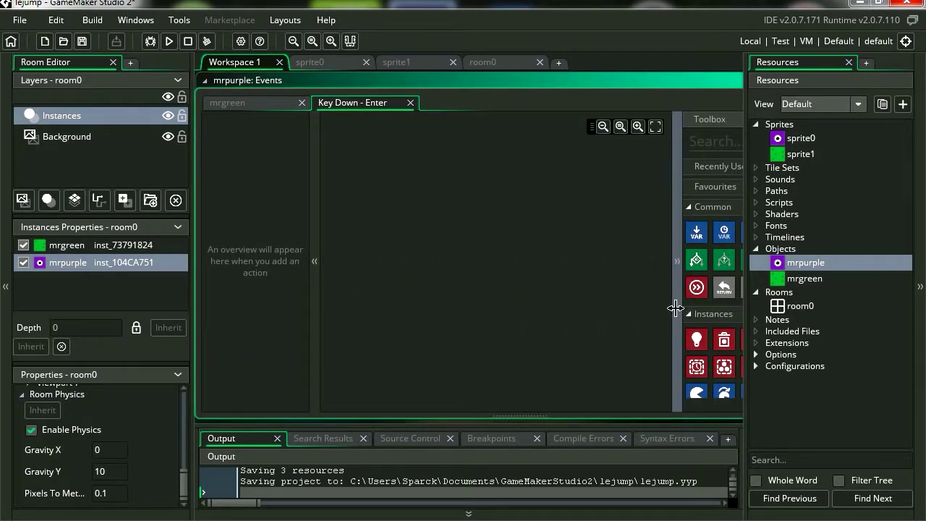
pyautogui.moveTo(679, 306); pyautogui.dragTo(391, 233)
pyautogui.click(549, 256)
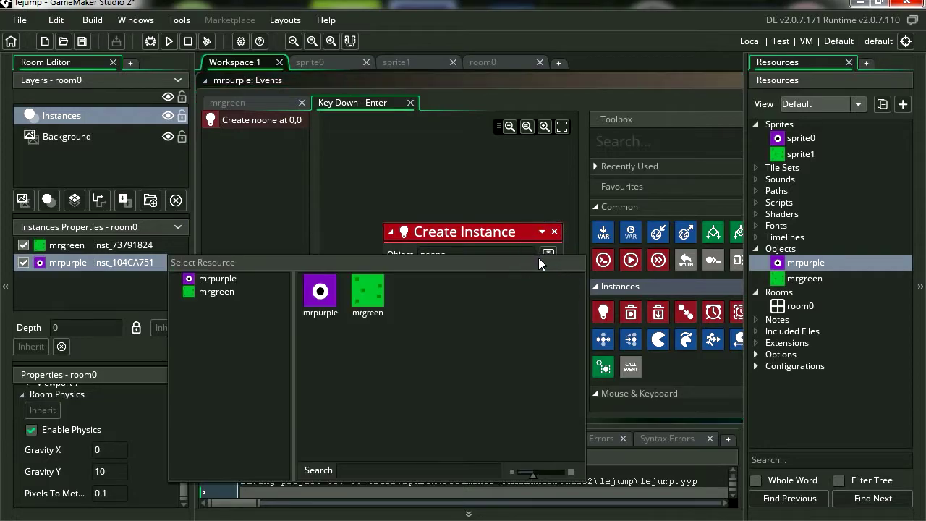
pyautogui.click(318, 297)
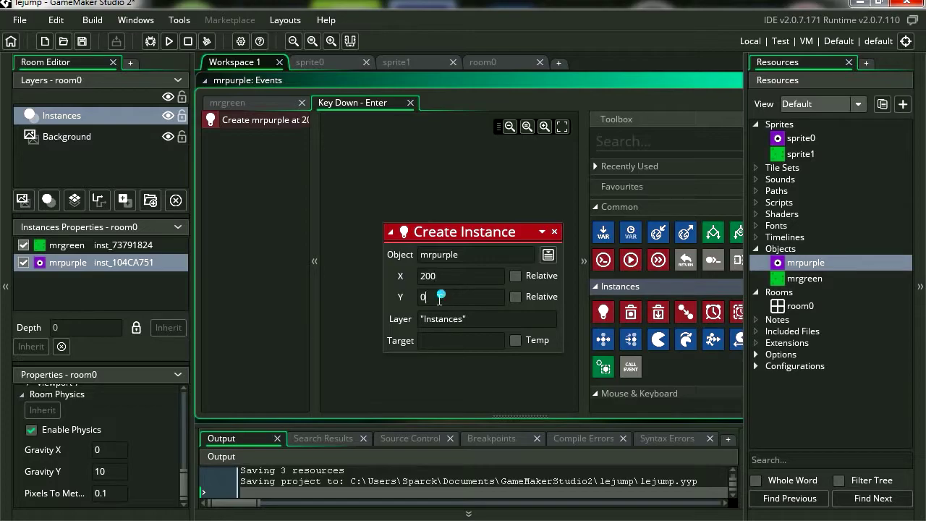
pyautogui.moveTo(440, 298); pyautogui.dragTo(406, 305)
# Test-run the game and try creating extra purple characters from the keyboard.
pyautogui.click(169, 42)
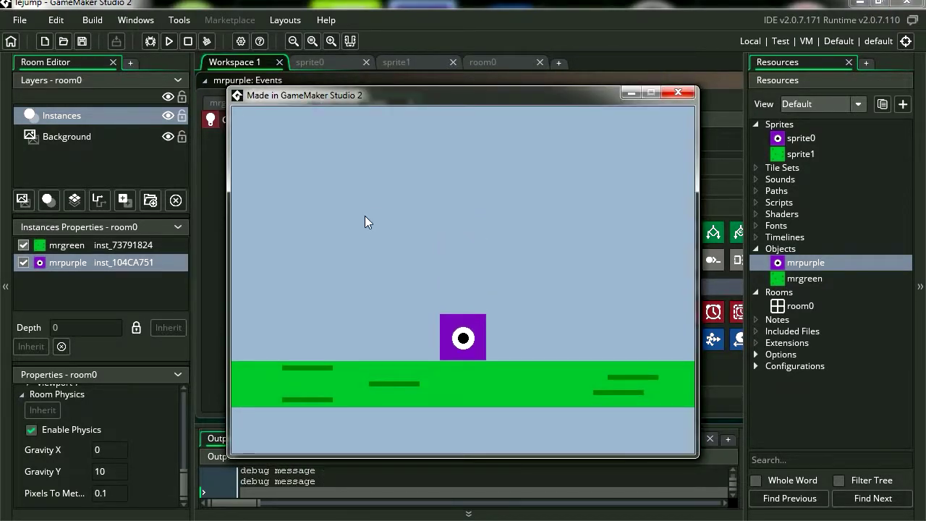
pyautogui.press('space')
pyautogui.press('space')
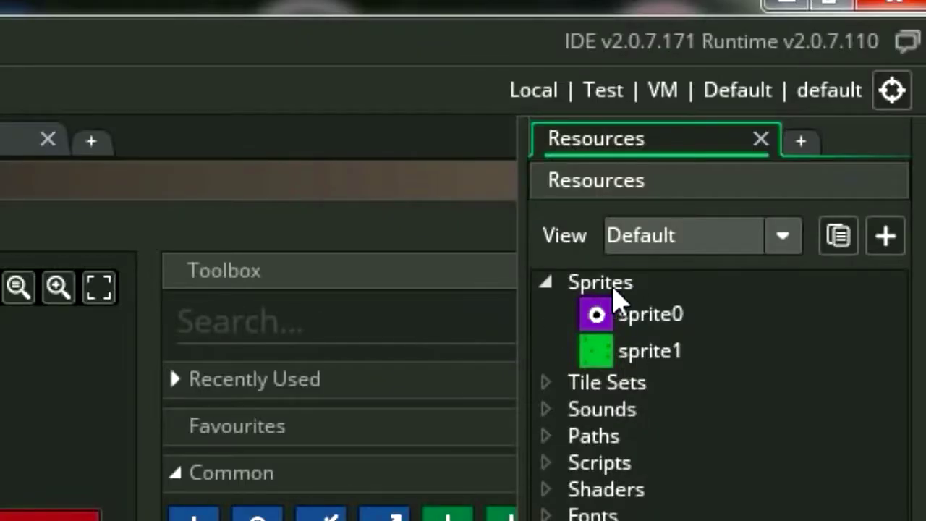
# Create a third 64 x 64 sprite and paint it as a red face with two white eyes and black pupils.
pyautogui.rightClick(783, 127)
pyautogui.click(509, 316)
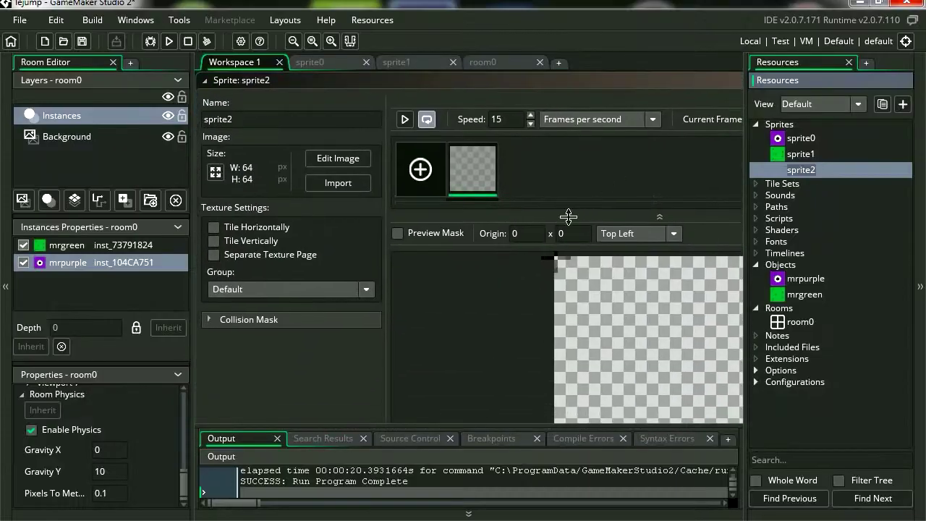
pyautogui.click(338, 158)
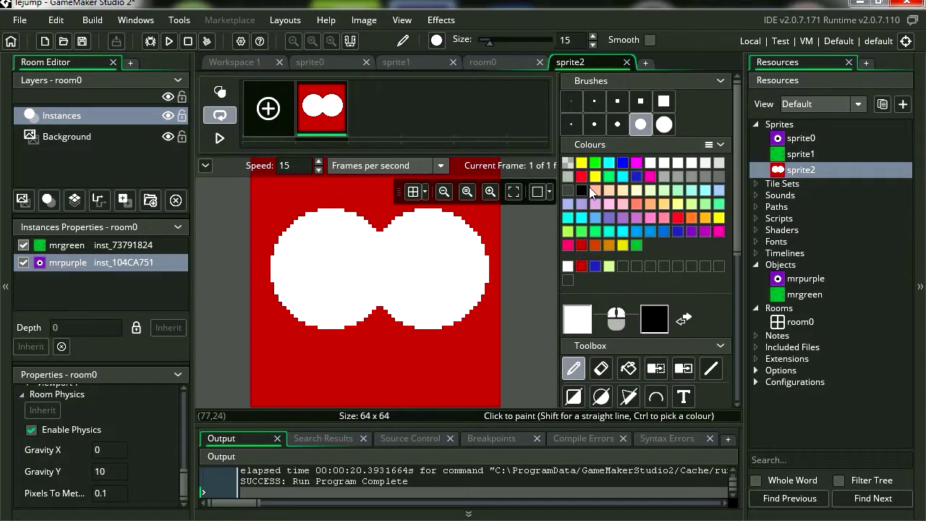
pyautogui.click(581, 189)
pyautogui.moveTo(453, 268)
pyautogui.mouseDown()
pyautogui.moveTo(440, 253)
pyautogui.moveTo(445, 259)
pyautogui.mouseUp()
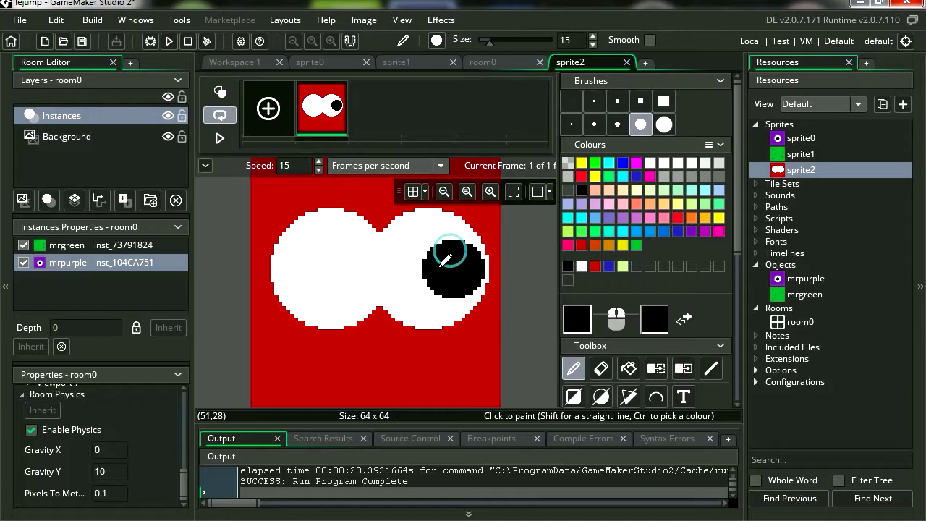
pyautogui.moveTo(370, 268); pyautogui.dragTo(340, 273)
pyautogui.moveTo(341, 273); pyautogui.dragTo(325, 273)
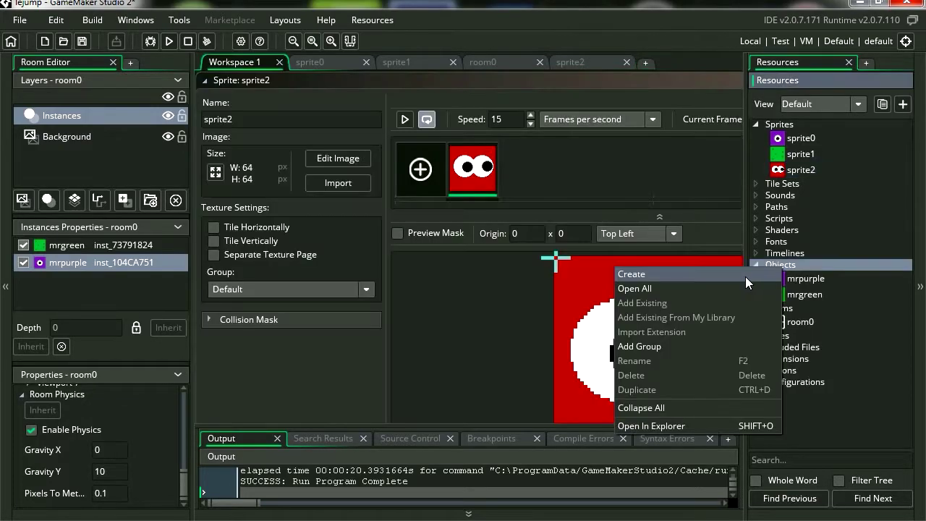
# Create a new object, assign it sprite2 and name it mrcode.
pyautogui.click(720, 272)
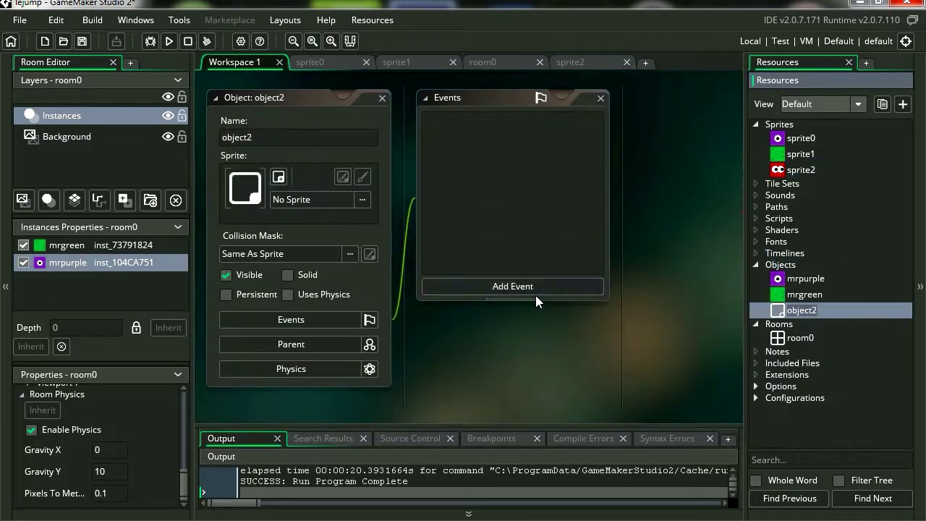
pyautogui.click(310, 200)
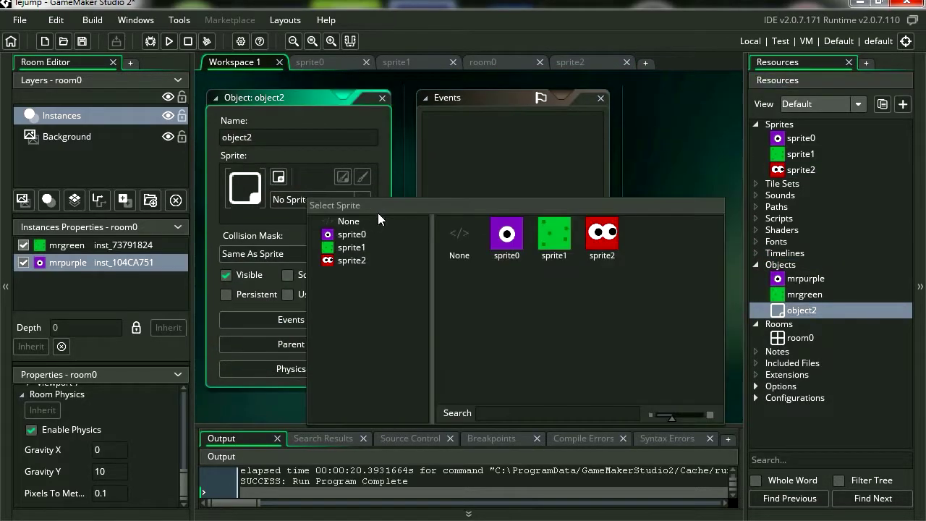
pyautogui.click(601, 242)
pyautogui.click(797, 310)
pyautogui.press('F2')
pyautogui.write('mrcode')
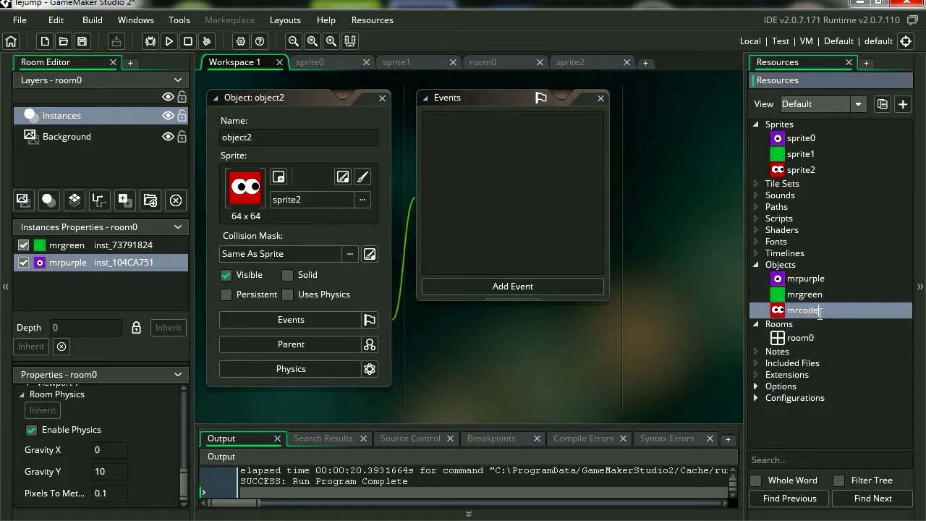
pyautogui.press('Return')
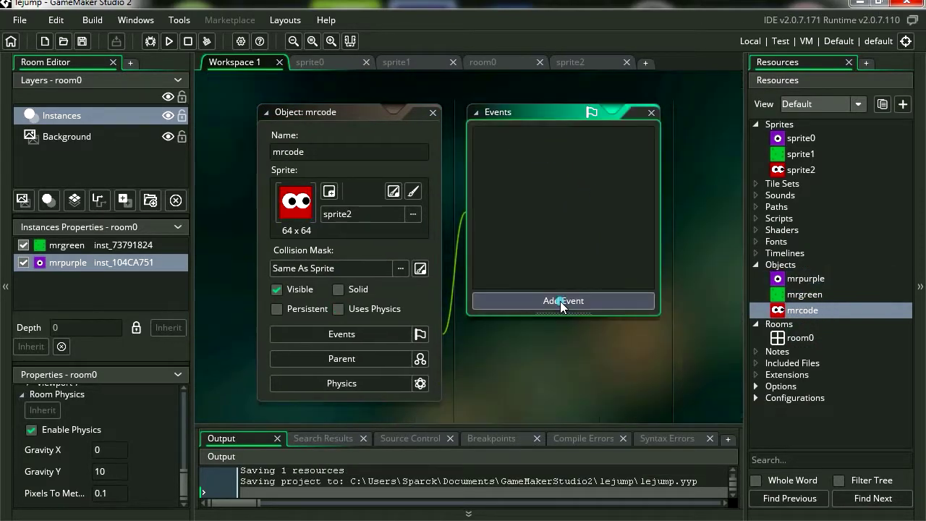
# Add a Key Down - Enter event to mrcode with a Create Instance action for the mrpurple object.
pyautogui.click(562, 301)
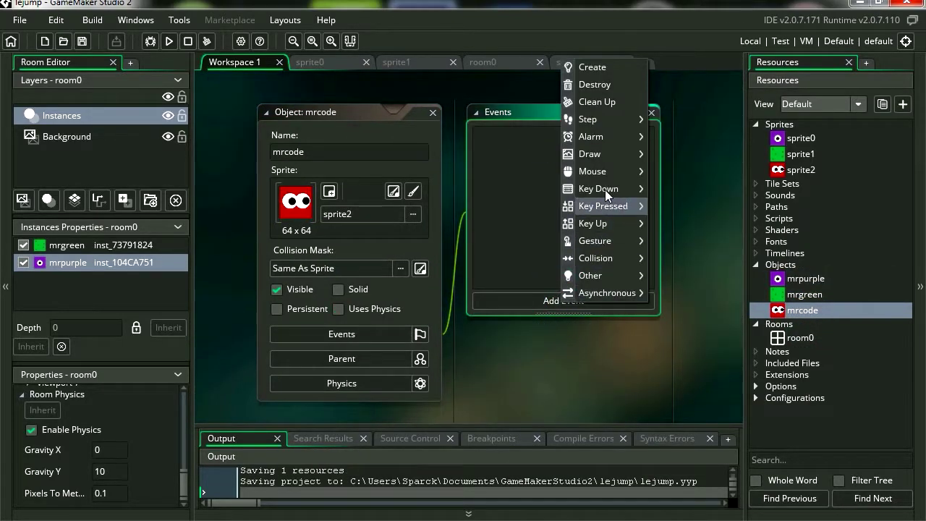
pyautogui.moveTo(609, 194)
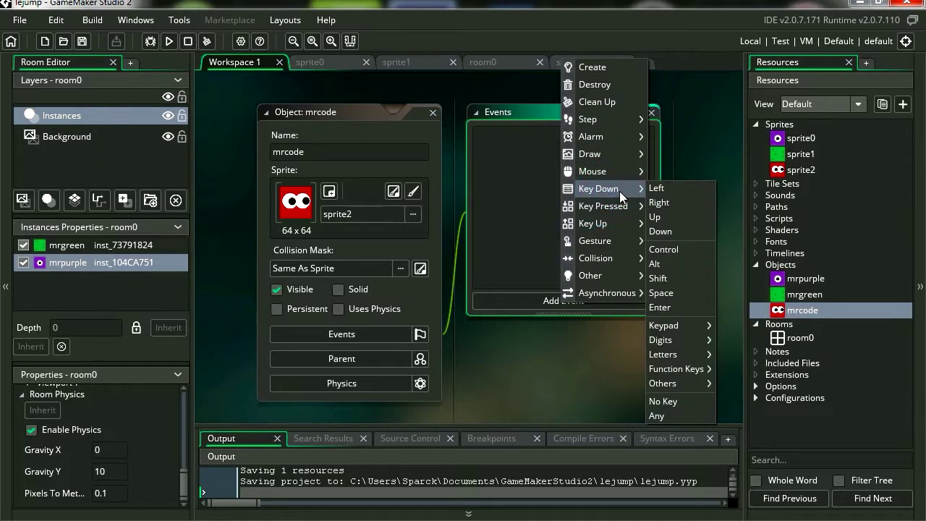
pyautogui.click(671, 307)
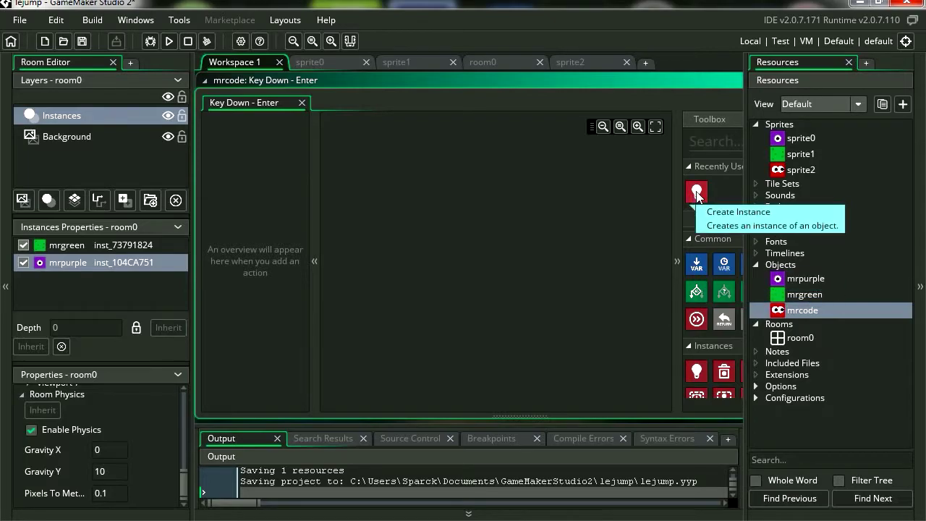
pyautogui.moveTo(660, 192); pyautogui.dragTo(439, 206)
pyautogui.click(599, 233)
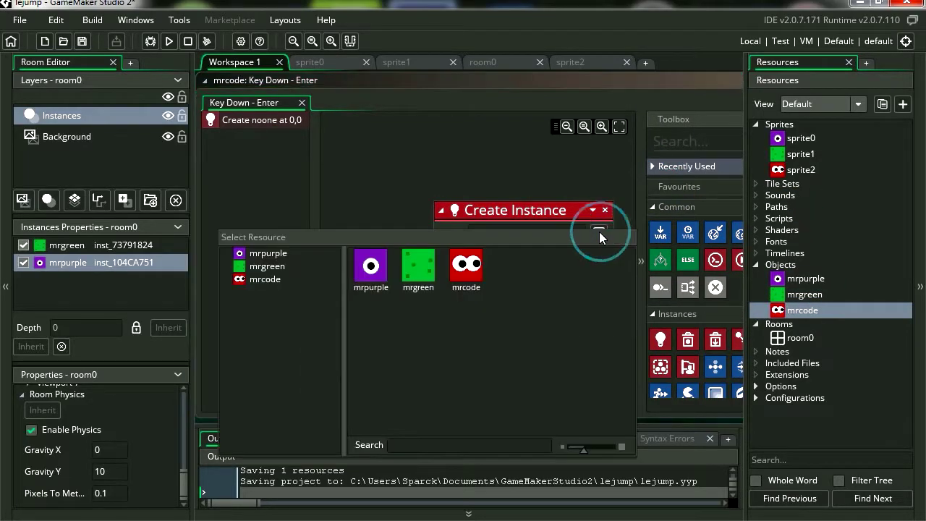
pyautogui.click(379, 269)
# Set the Create Instance action's X to mouse_x and Y to mouse_y.
pyautogui.click(436, 256)
pyautogui.write('mous')
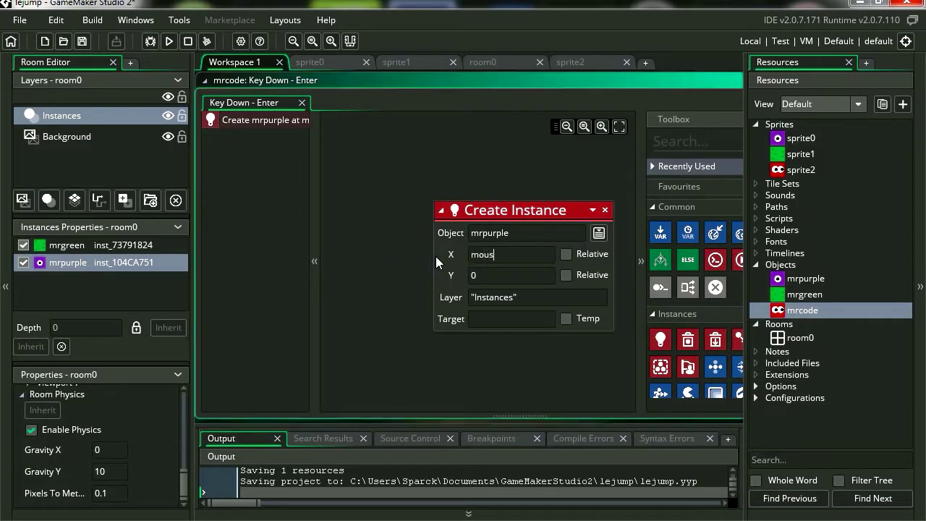
pyautogui.write('e_x')
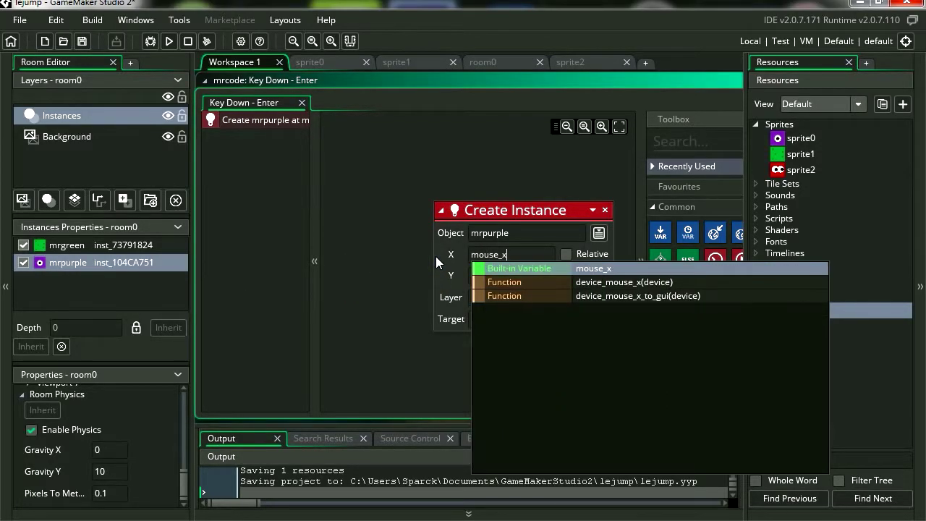
pyautogui.click(590, 271)
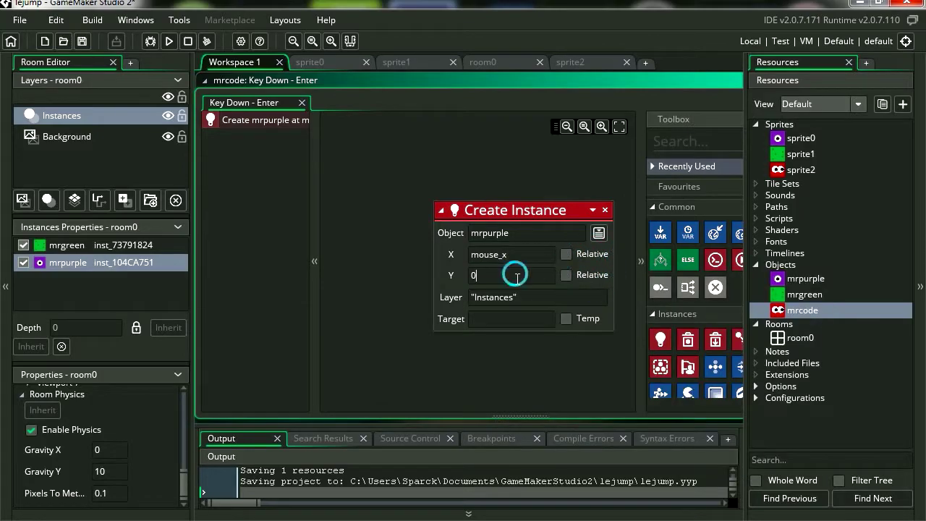
pyautogui.click(514, 273)
pyautogui.write('mouse_y')
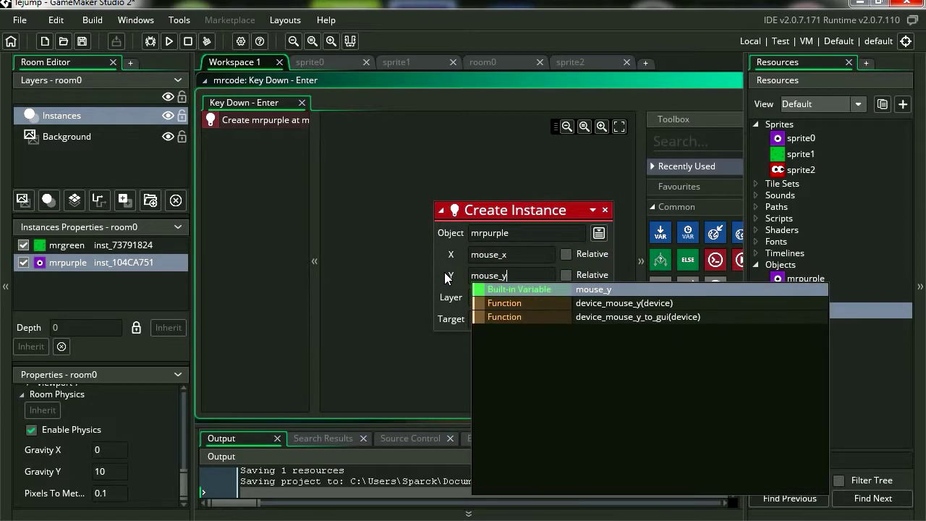
pyautogui.press('Return')
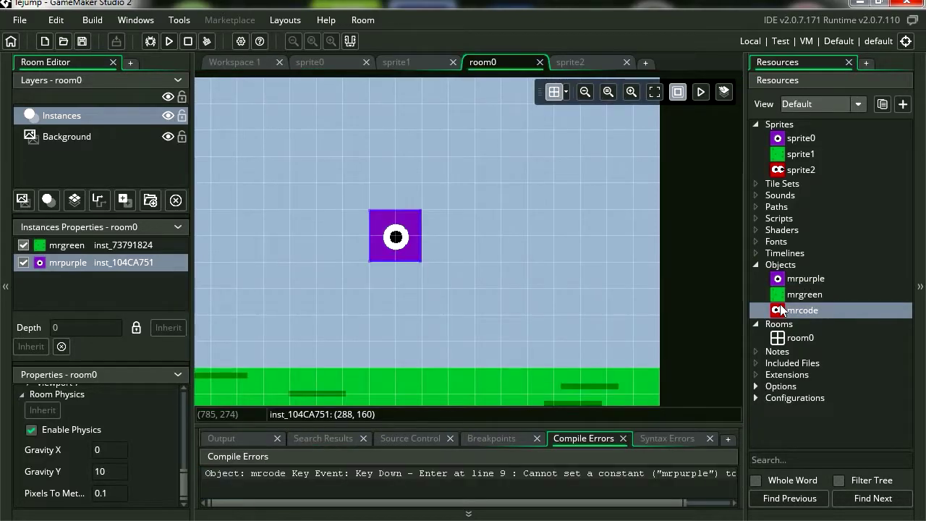
# Place an mrcode instance in room0 on the green ground at the room's left edge.
pyautogui.moveTo(778, 310); pyautogui.dragTo(484, 259)
pyautogui.moveTo(318, 322); pyautogui.dragTo(441, 332, button='middle')
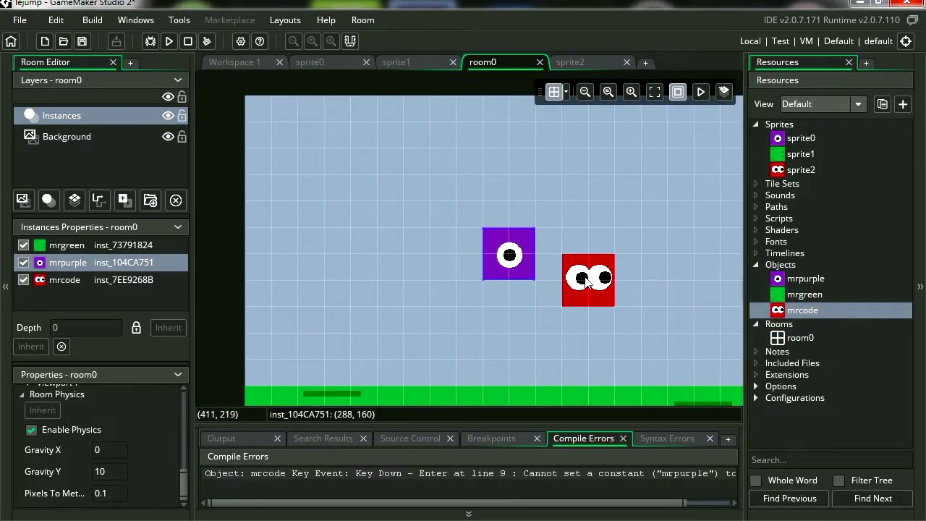
pyautogui.moveTo(584, 276); pyautogui.dragTo(252, 354)
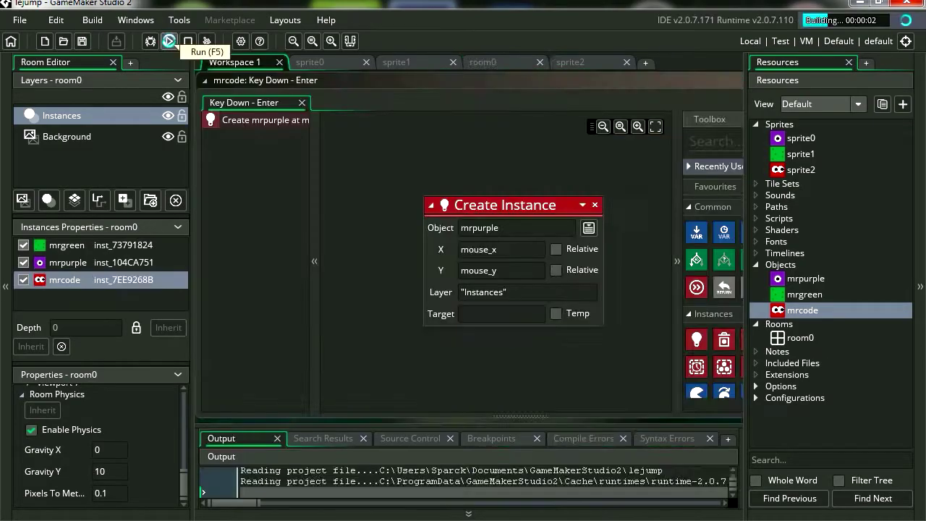
# Test-run the game, create purple characters at several mouse positions with Enter, and close the game.
pyautogui.click(168, 41)
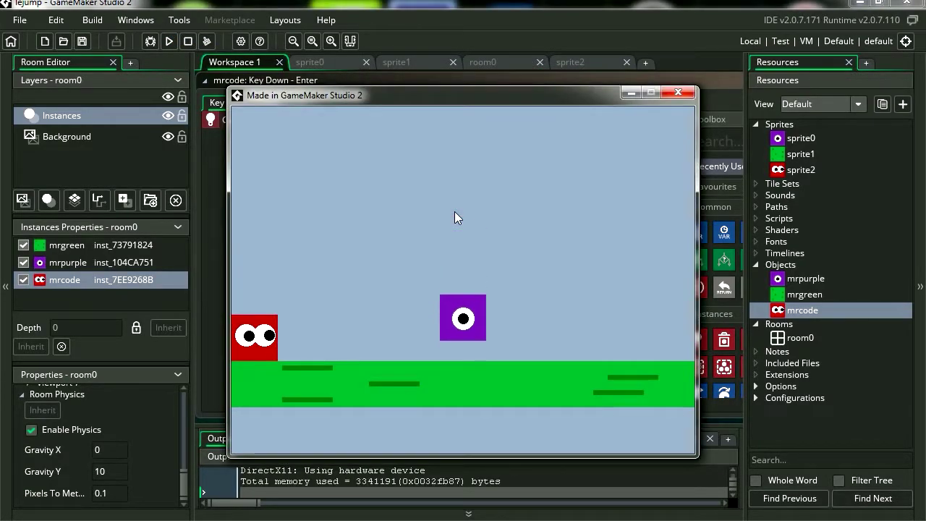
pyautogui.click(295, 193)
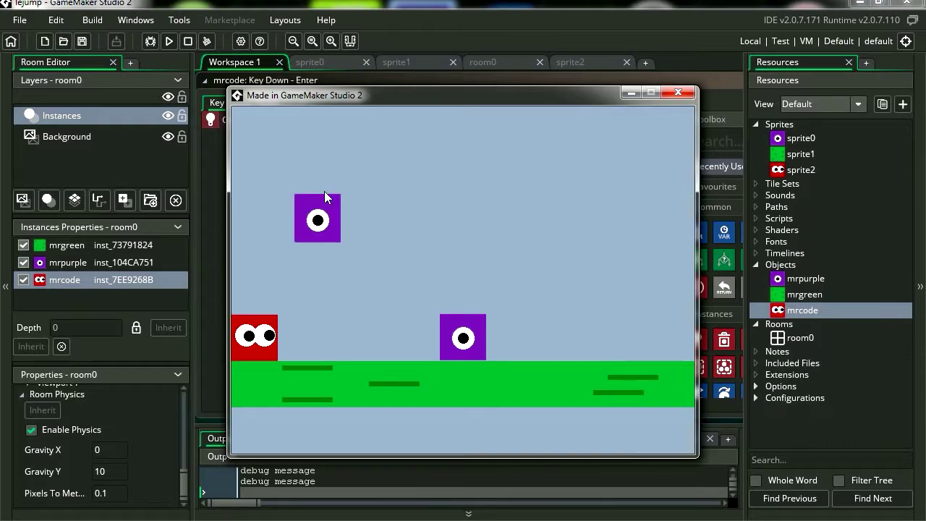
pyautogui.click(568, 188)
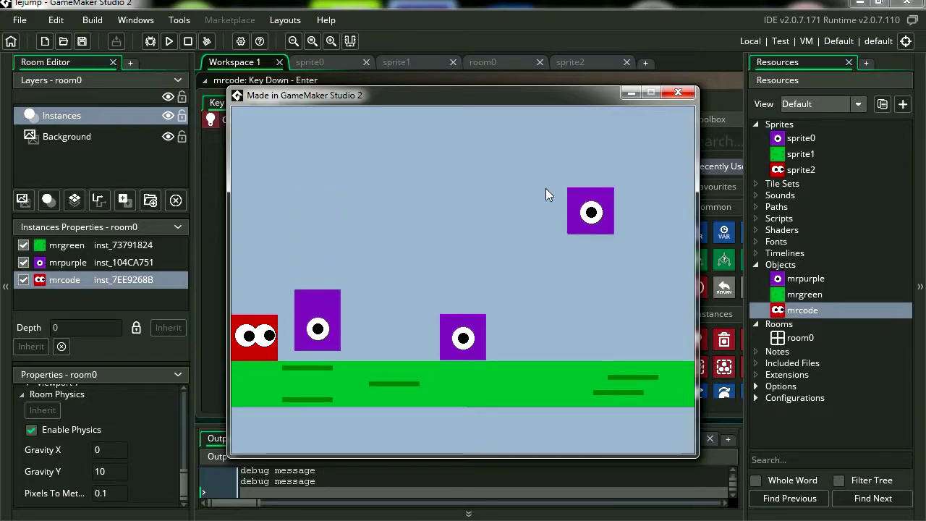
pyautogui.click(344, 181)
pyautogui.click(478, 182)
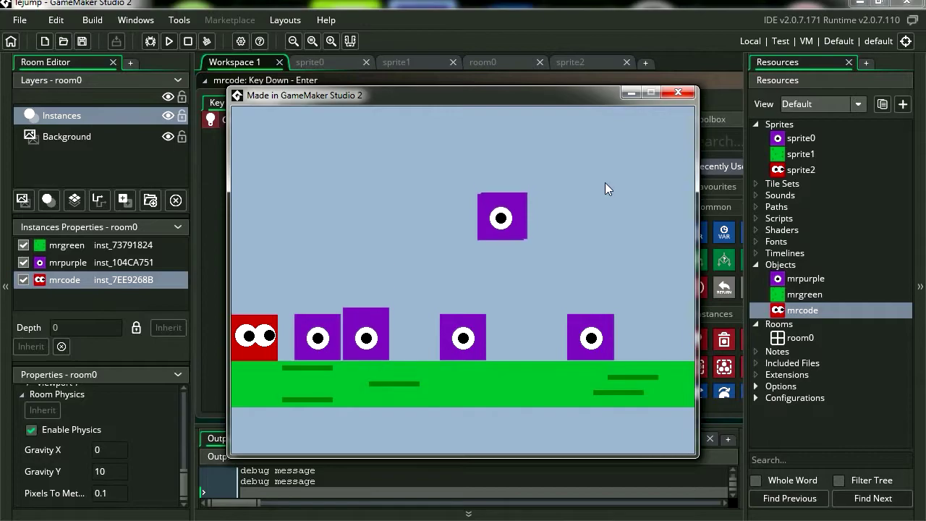
pyautogui.press('Return')
pyautogui.click(678, 92)
# Add a collision event with mrpurple to the mrpurple object.
pyautogui.doubleClick(780, 278)
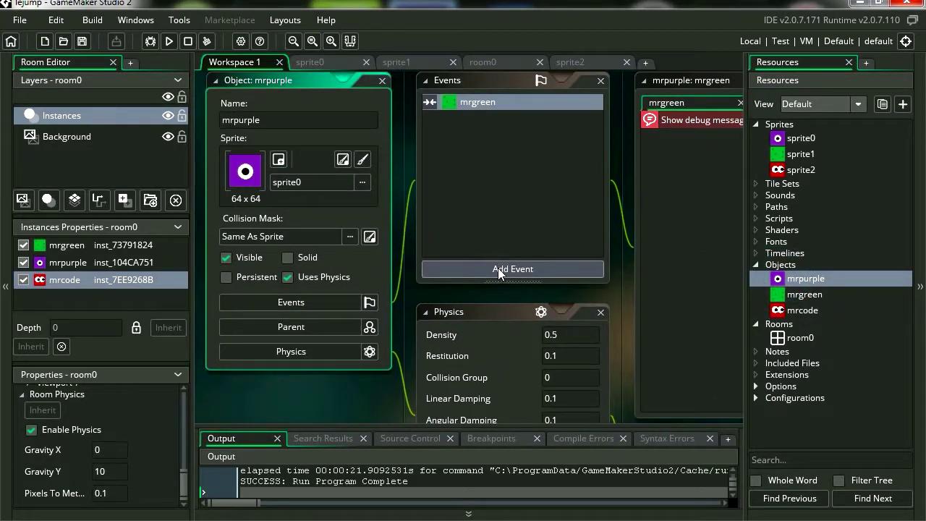
pyautogui.click(500, 270)
pyautogui.moveTo(547, 468)
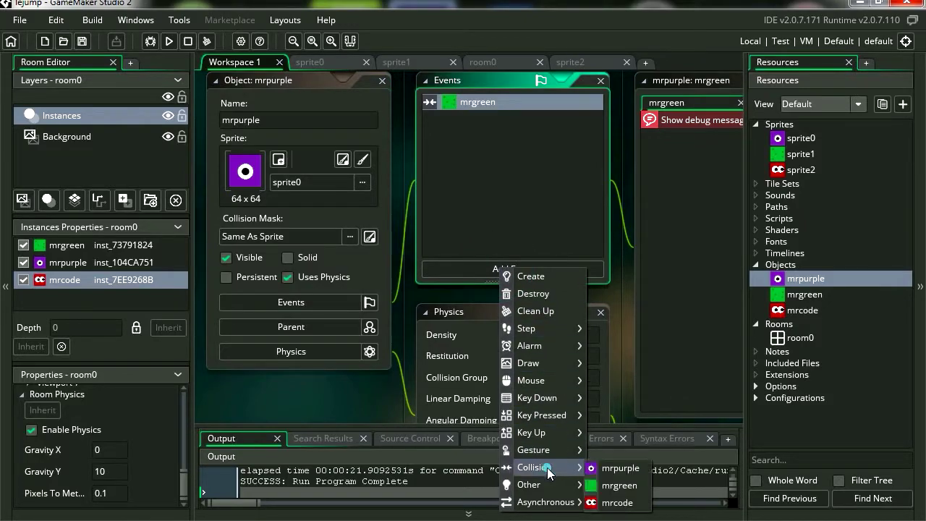
pyautogui.click(609, 469)
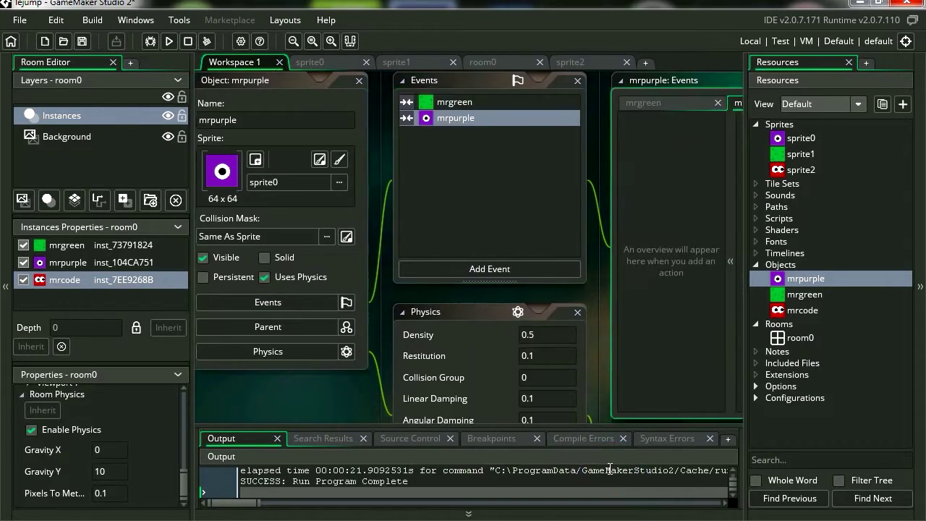
# Add a Show Debug Message action to mrpurple's mrpurple collision event and test-run the game with an extra purple character.
pyautogui.moveTo(620, 272); pyautogui.dragTo(492, 291)
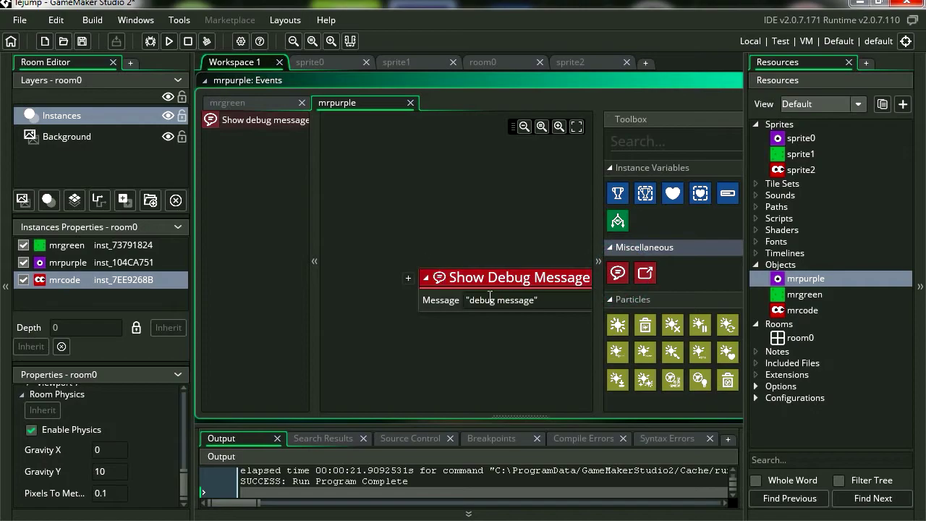
pyautogui.moveTo(505, 356); pyautogui.dragTo(449, 343, button='middle')
pyautogui.click(168, 42)
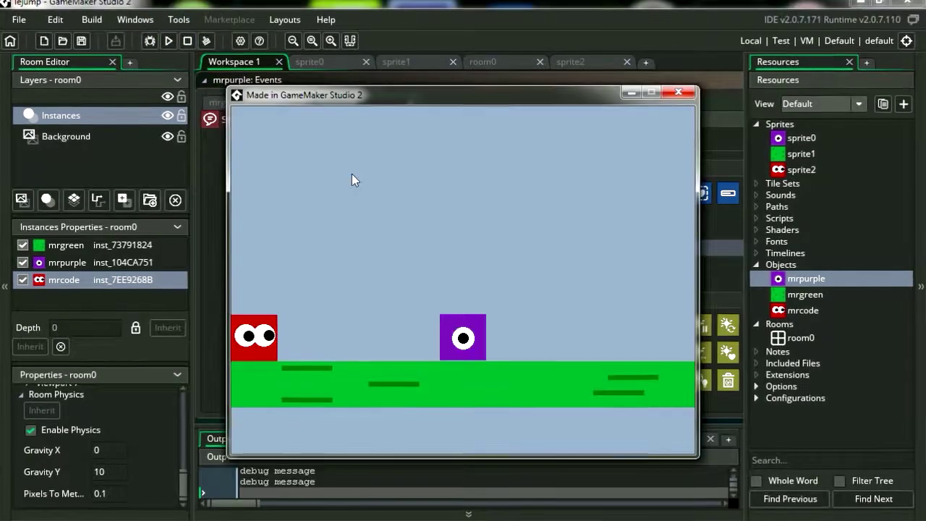
pyautogui.click(352, 174)
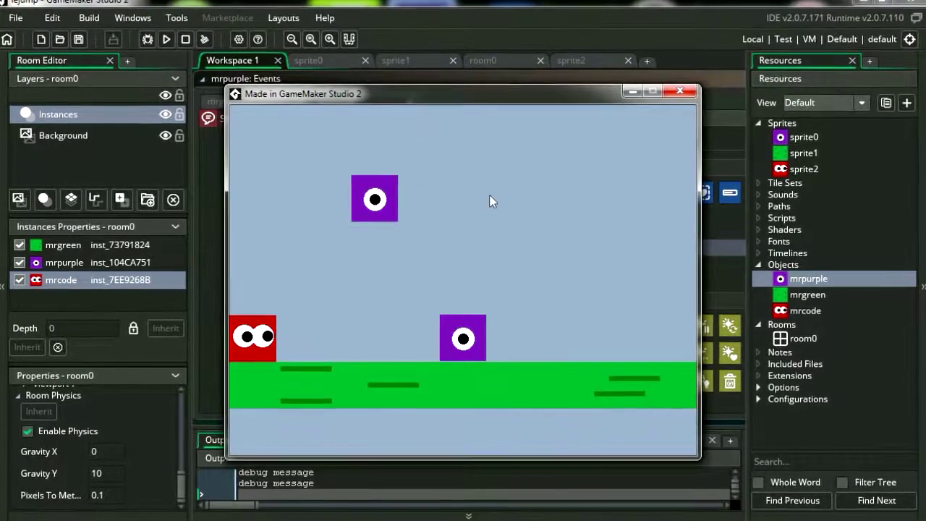
# Create dozens of purple characters at varied mouse positions across the running game to test how they collide and pile up on the ground.
pyautogui.click(501, 199)
pyautogui.click(433, 196)
pyautogui.click(380, 189)
pyautogui.click(399, 172)
pyautogui.click(446, 176)
pyautogui.click(490, 178)
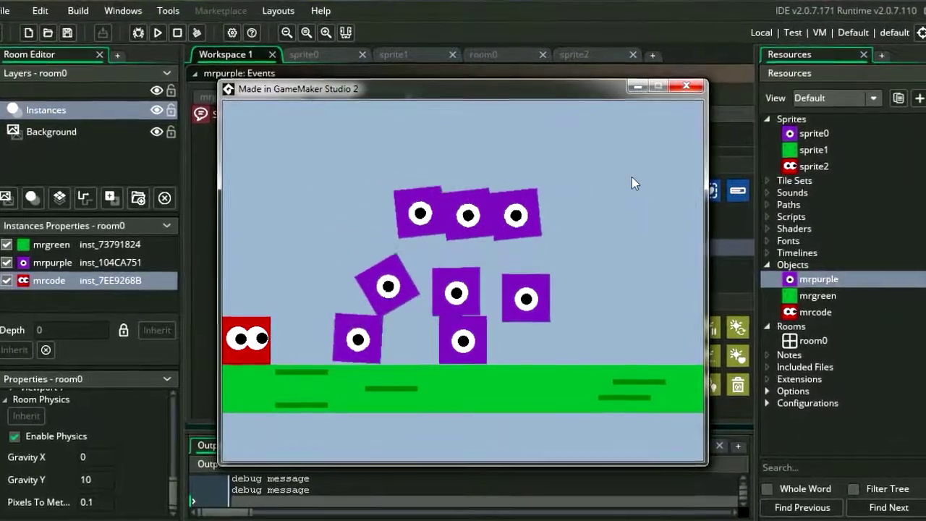
pyautogui.click(540, 166)
pyautogui.click(424, 157)
pyautogui.click(385, 164)
pyautogui.click(490, 166)
pyautogui.click(540, 160)
pyautogui.click(509, 131)
pyautogui.click(449, 163)
pyautogui.click(403, 136)
pyautogui.click(319, 133)
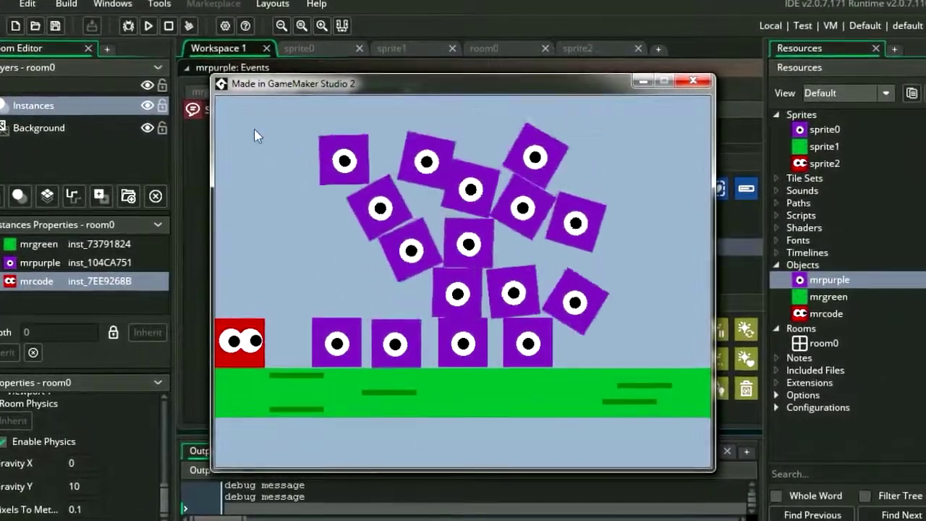
pyautogui.click(287, 203)
pyautogui.click(333, 235)
pyautogui.click(634, 176)
pyautogui.click(579, 142)
pyautogui.click(496, 135)
pyautogui.click(407, 133)
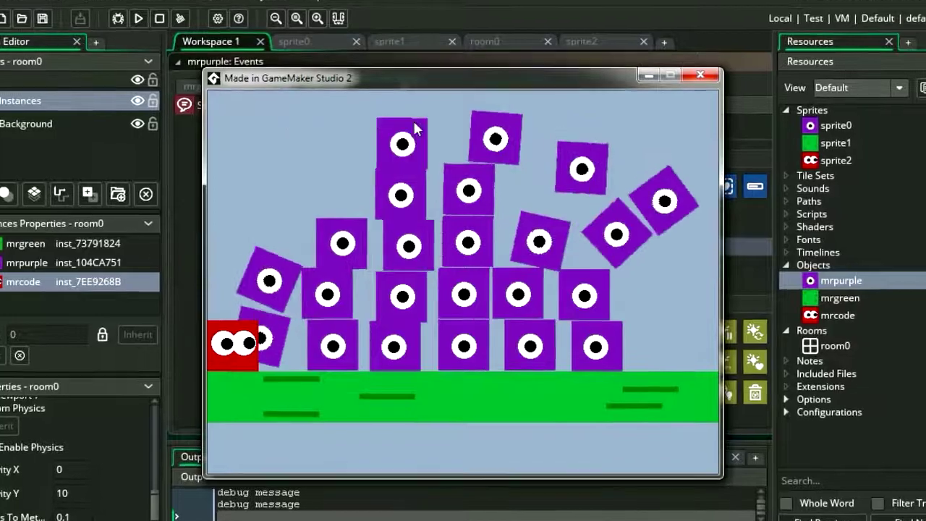
pyautogui.click(446, 133)
pyautogui.click(644, 158)
pyautogui.click(605, 158)
pyautogui.click(286, 145)
pyautogui.click(335, 164)
pyautogui.click(433, 181)
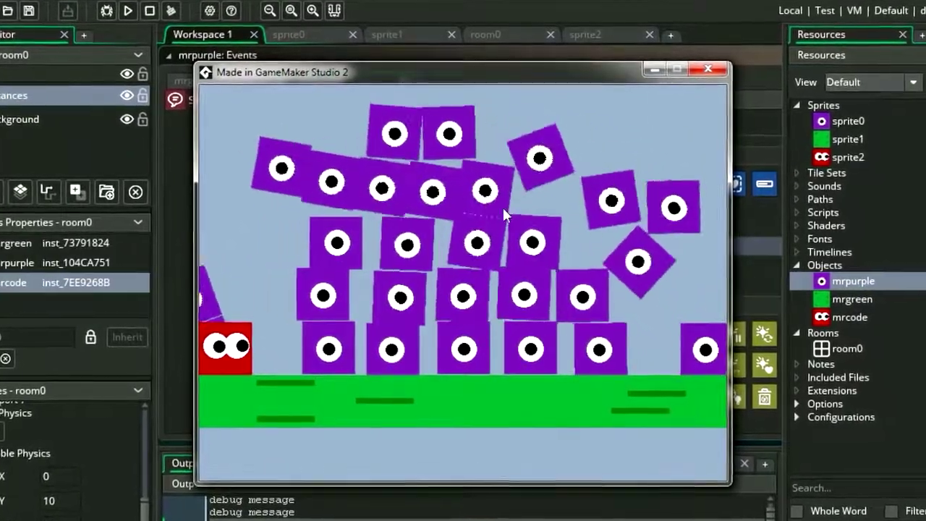
pyautogui.click(655, 168)
pyautogui.click(615, 159)
pyautogui.click(560, 137)
pyautogui.click(259, 127)
pyautogui.click(288, 182)
pyautogui.click(308, 132)
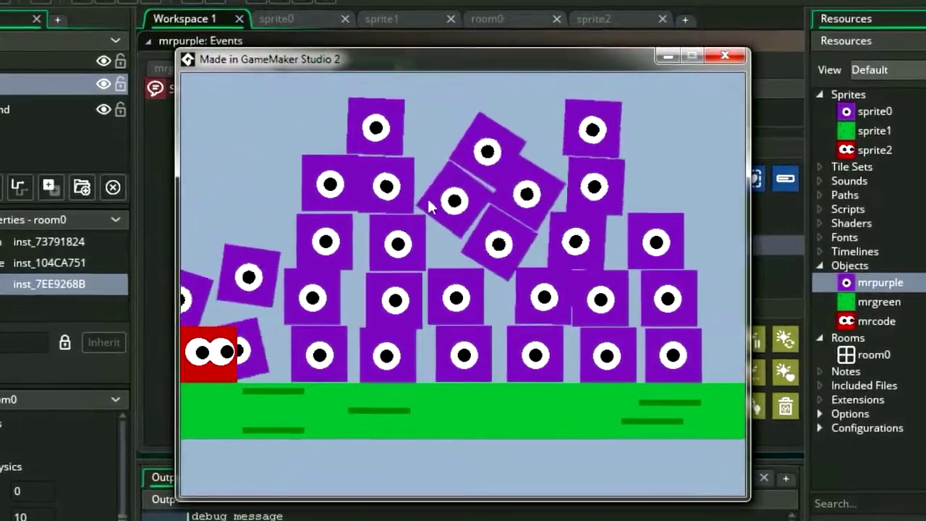
pyautogui.click(436, 154)
pyautogui.click(378, 144)
pyautogui.click(313, 138)
pyautogui.click(522, 275)
pyautogui.click(420, 268)
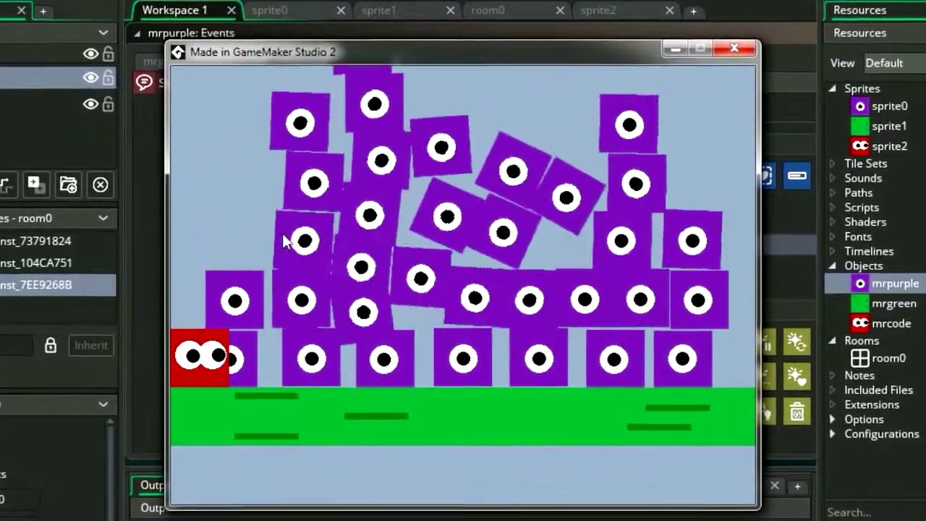
pyautogui.click(469, 221)
pyautogui.click(486, 158)
pyautogui.click(589, 138)
pyautogui.click(542, 108)
pyautogui.click(486, 115)
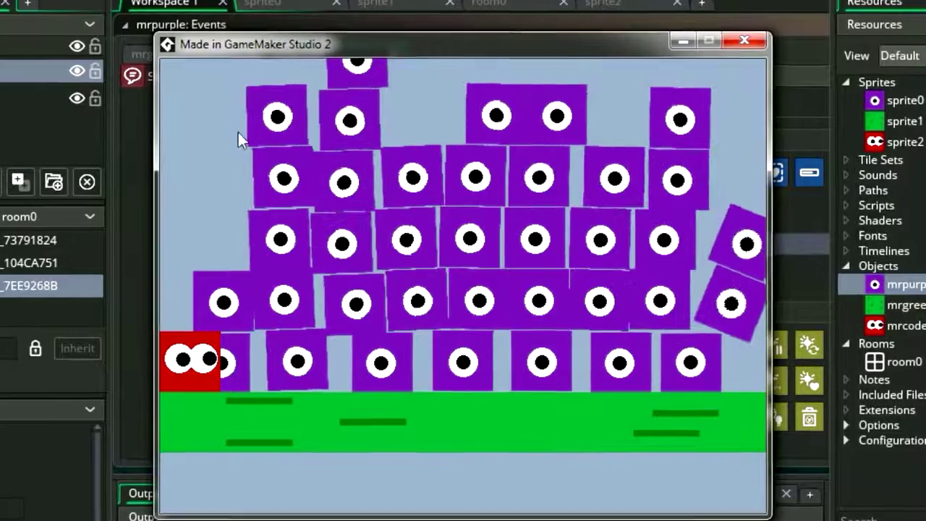
pyautogui.click(449, 113)
pyautogui.click(410, 114)
pyautogui.click(365, 117)
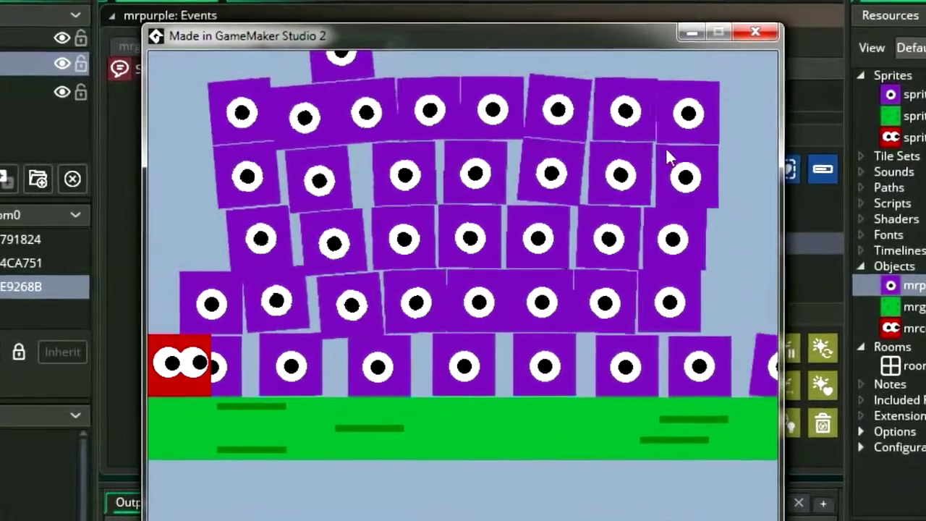
pyautogui.click(733, 175)
pyautogui.click(746, 237)
pyautogui.click(752, 304)
pyautogui.click(568, 243)
pyautogui.click(481, 203)
pyautogui.click(362, 151)
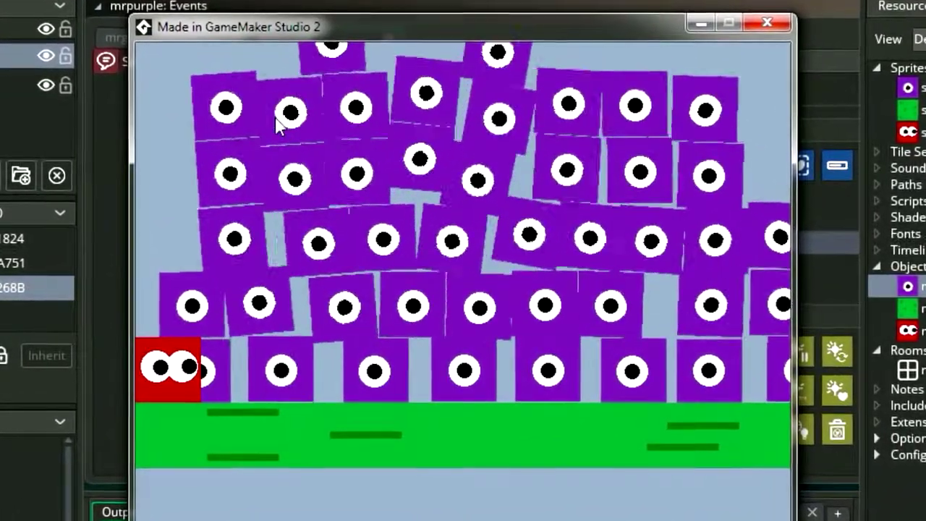
pyautogui.click(579, 210)
pyautogui.click(697, 221)
pyautogui.click(637, 217)
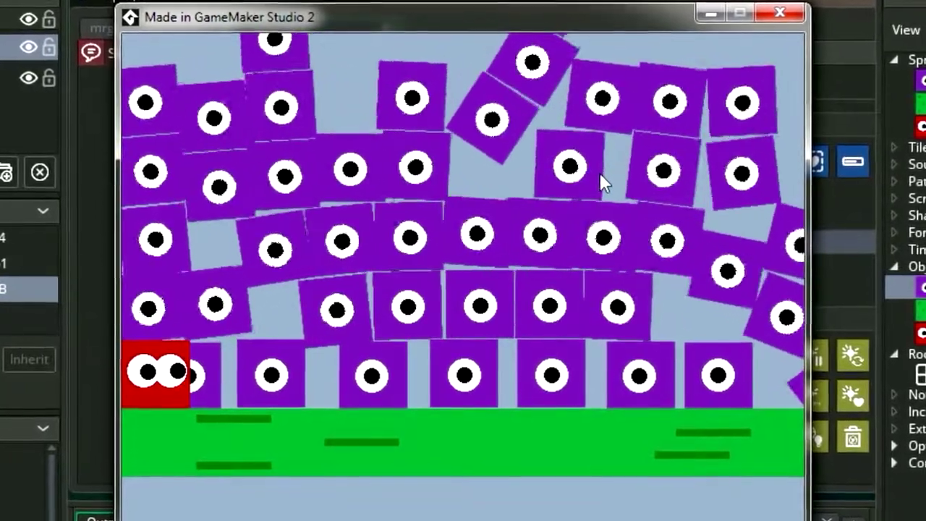
pyautogui.click(510, 217)
pyautogui.click(463, 228)
pyautogui.click(409, 232)
pyautogui.click(355, 232)
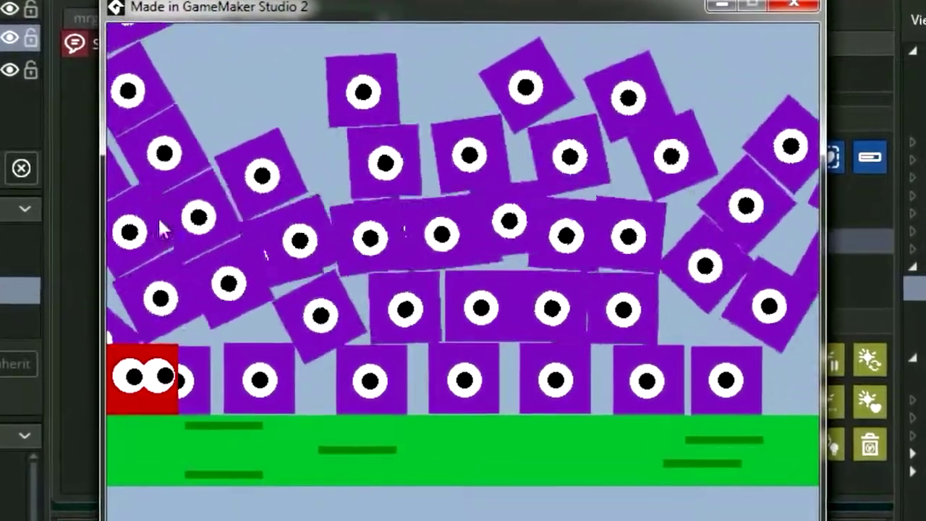
pyautogui.click(297, 170)
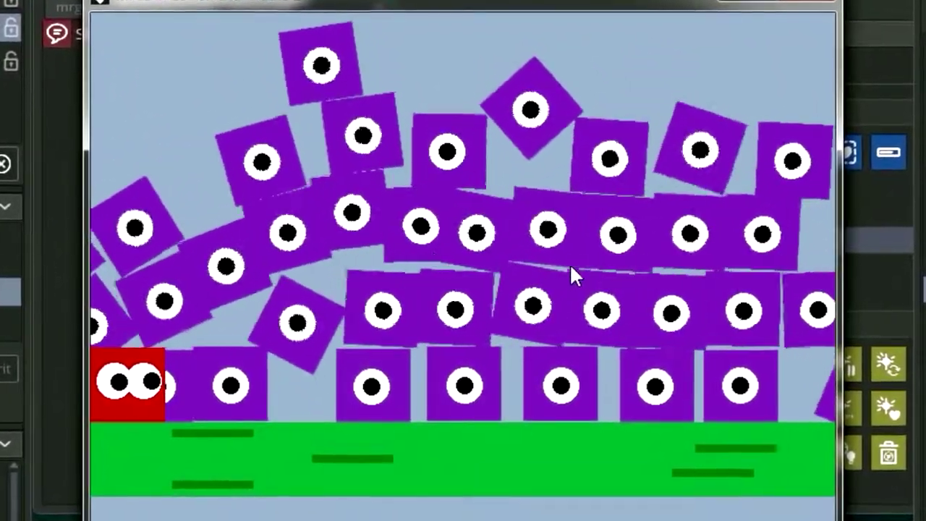